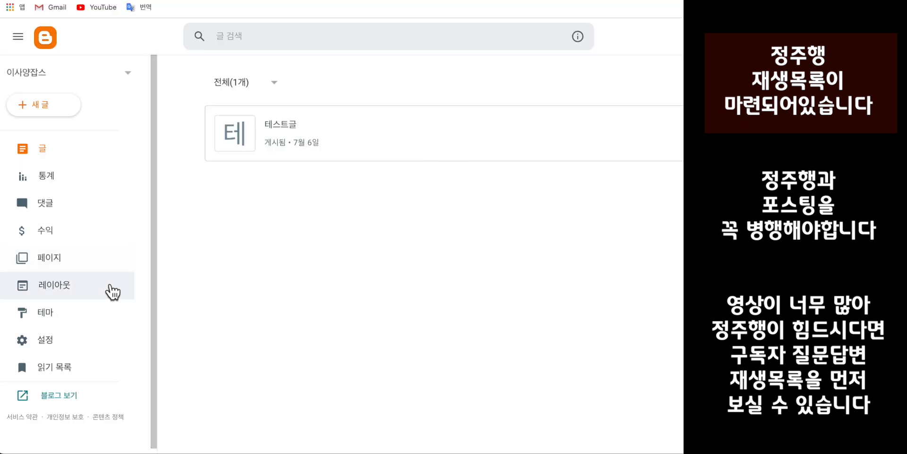
# Step: Browse the blog's available themes, from Contempo down to Essential and Simple
pyautogui.click(64, 310)
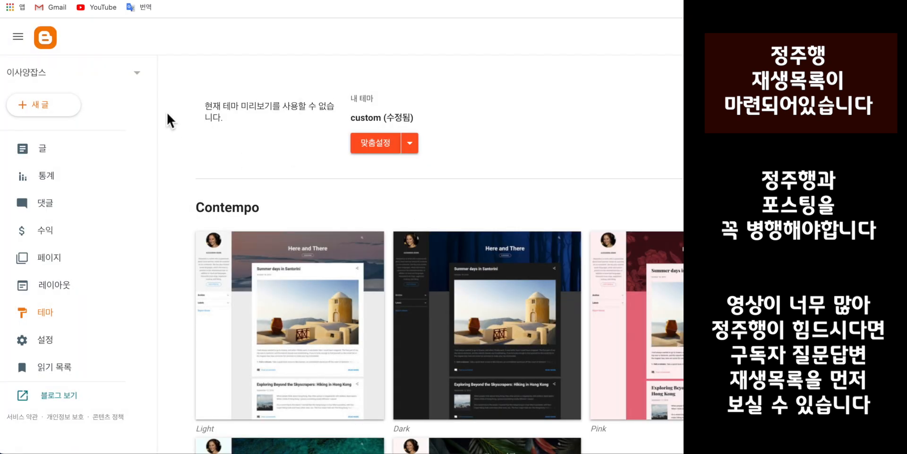
pyautogui.scroll(-20, 320, 141)
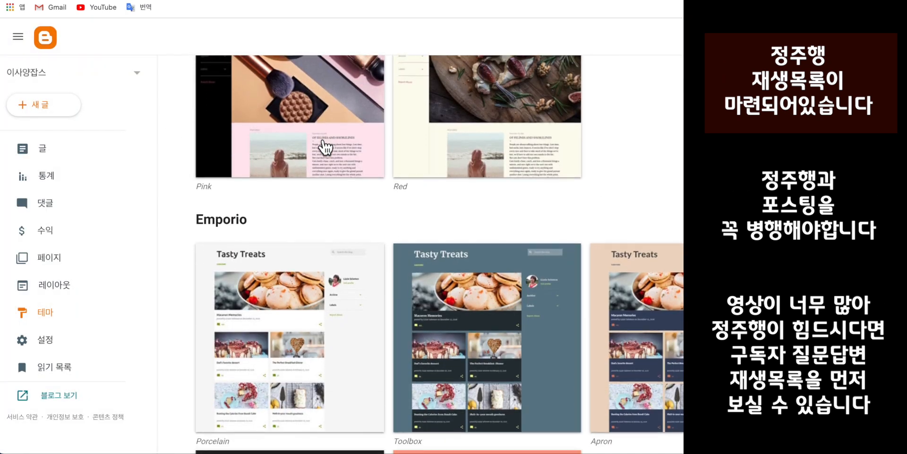
pyautogui.scroll(-10, 319, 138)
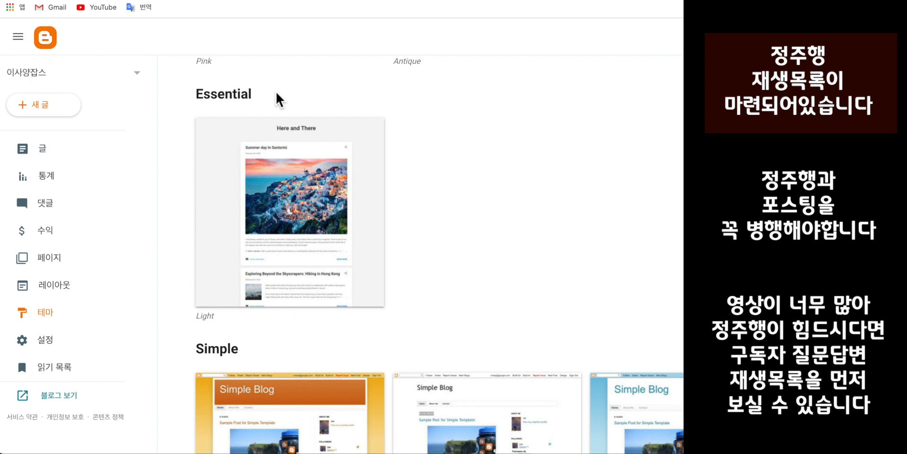
# Step: Create a new post titled "티스토리와 블로그스팟" and begin its body with "서론을 적습니다."
pyautogui.click(40, 112)
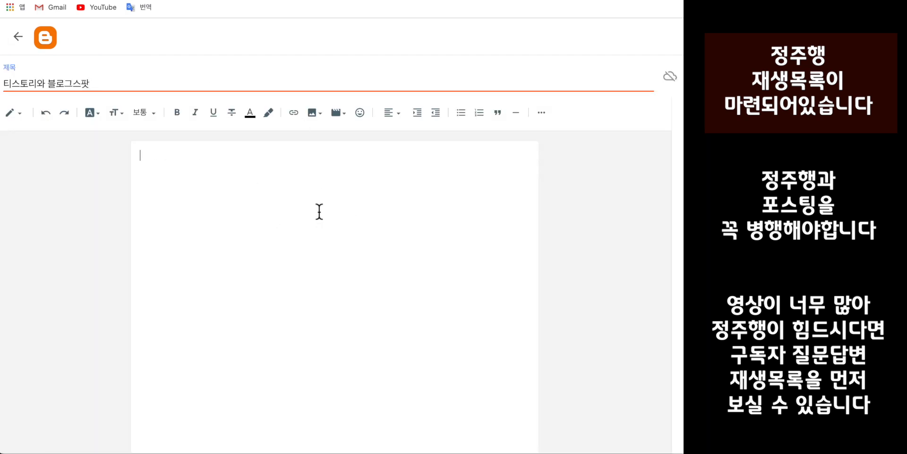
pyautogui.write('서ㄹ')
pyautogui.press('BackSpace')
pyautogui.press('BackSpace')
pyautogui.write('서론을 적습니다.')
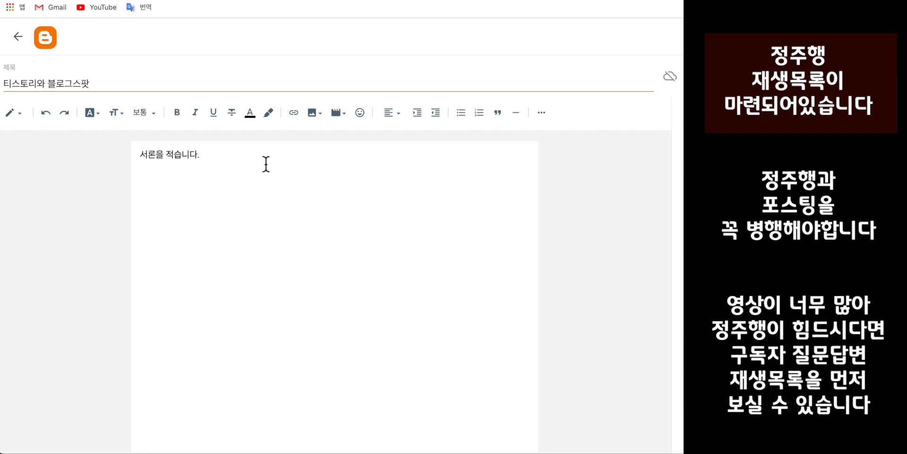
# Step: Duplicate the introduction sentence repeatedly until the opening paragraph fills three lines
pyautogui.moveTo(266, 164); pyautogui.dragTo(133, 161)
pyautogui.click(294, 159)
pyautogui.press('super+v')
pyautogui.press('super+v')
pyautogui.moveTo(401, 195); pyautogui.dragTo(70, 154)
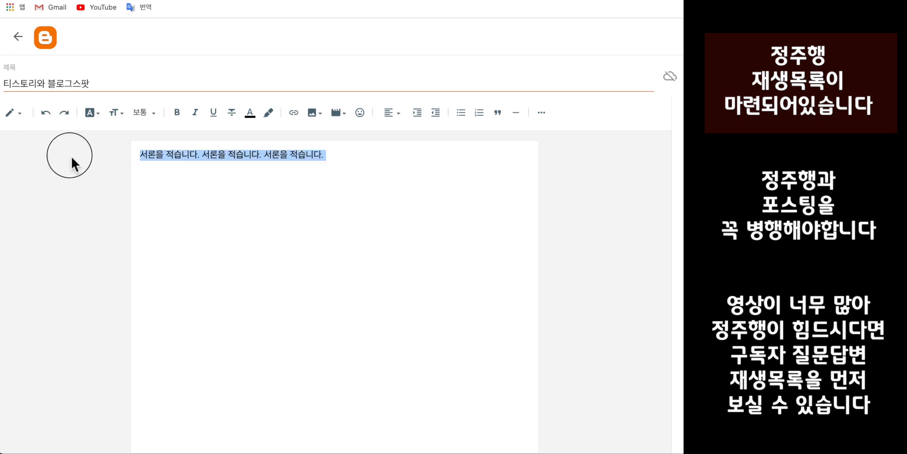
pyautogui.press('super+c')
pyautogui.click(367, 158)
pyautogui.press('super+v')
pyautogui.press('super+v')
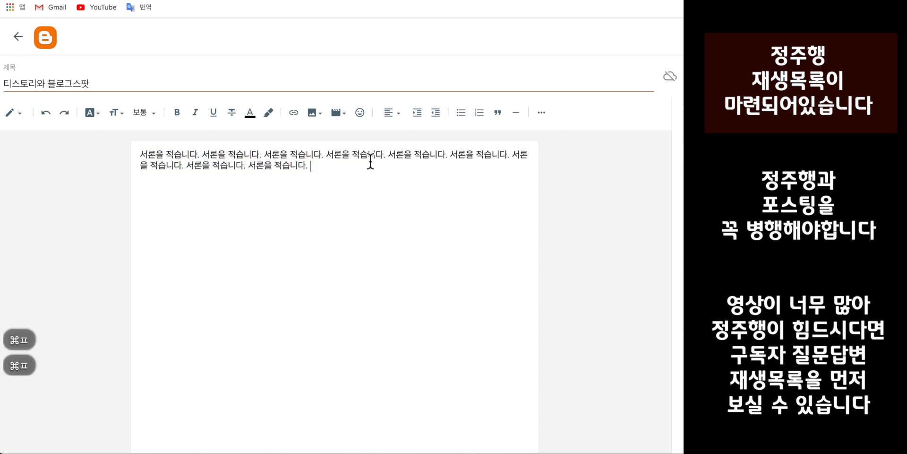
pyautogui.press('super+v')
pyautogui.press('super+v')
pyautogui.press('super+v')
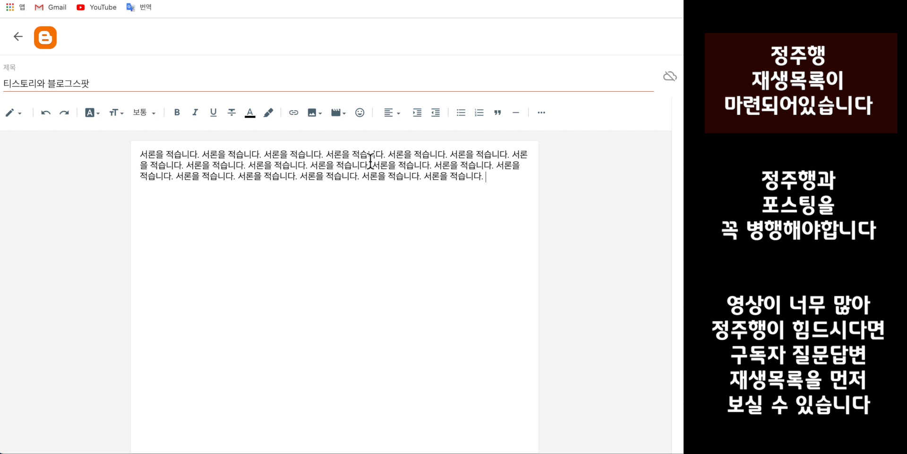
# Step: Below the introduction, leave blank space and add the line "1st 요점" followed by "본문 내용을 진행합니다."
pyautogui.moveTo(141, 154); pyautogui.dragTo(432, 164)
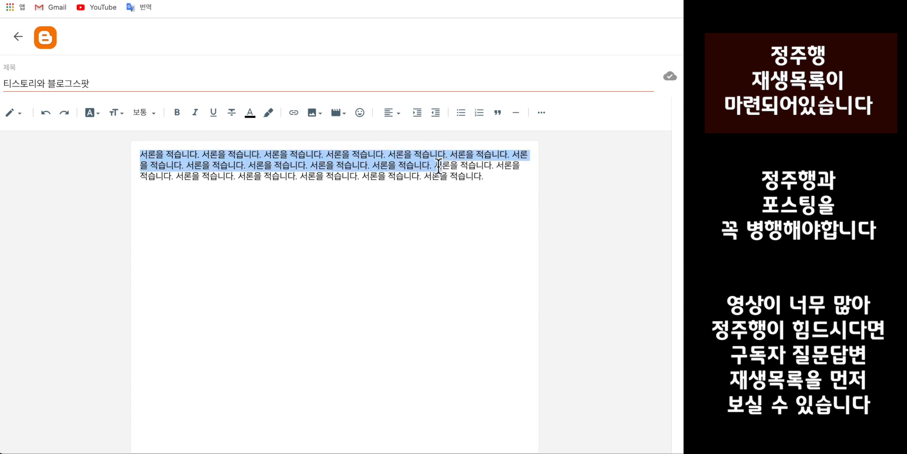
pyautogui.click(435, 163)
pyautogui.click(500, 177)
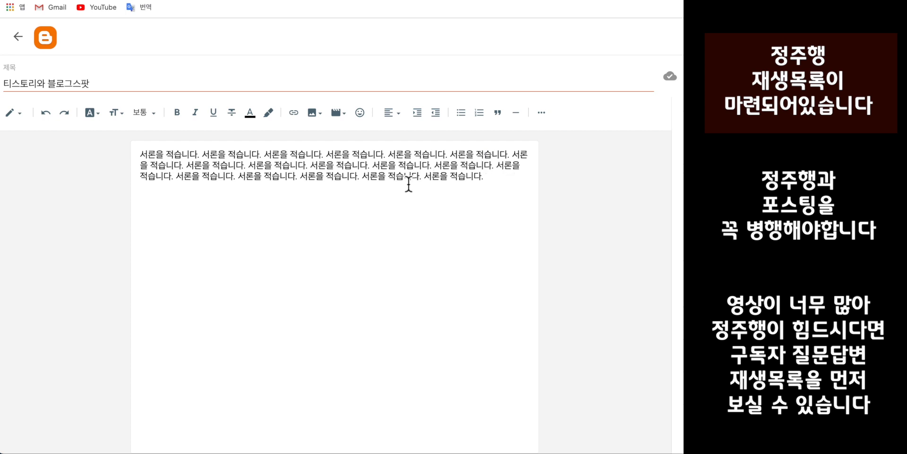
pyautogui.press('Return')
pyautogui.press('Return')
pyautogui.press('Return')
pyautogui.write('1st 요점')
pyautogui.press('Return')
pyautogui.write('본문 내용을 진행합니다.')
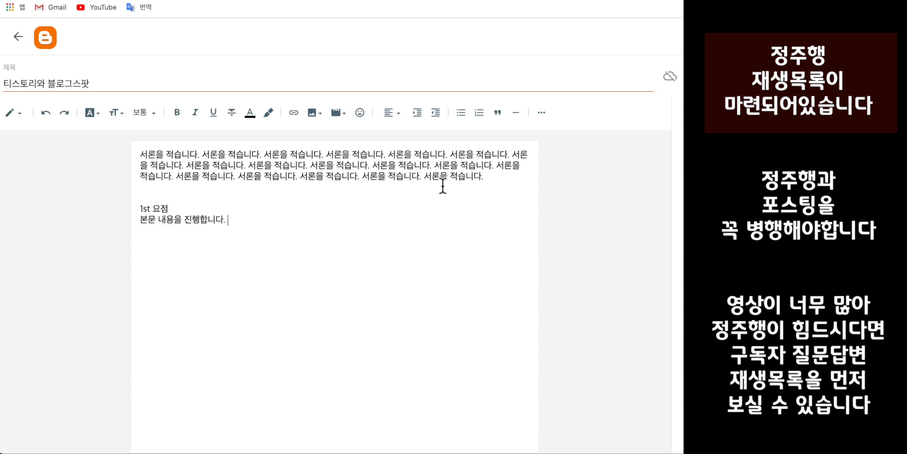
# Step: Duplicate the sentence "본문 내용을 진행합니다." until the body under "1st 요점" fills three lines
pyautogui.moveTo(265, 229); pyautogui.dragTo(121, 223)
pyautogui.press('super+c')
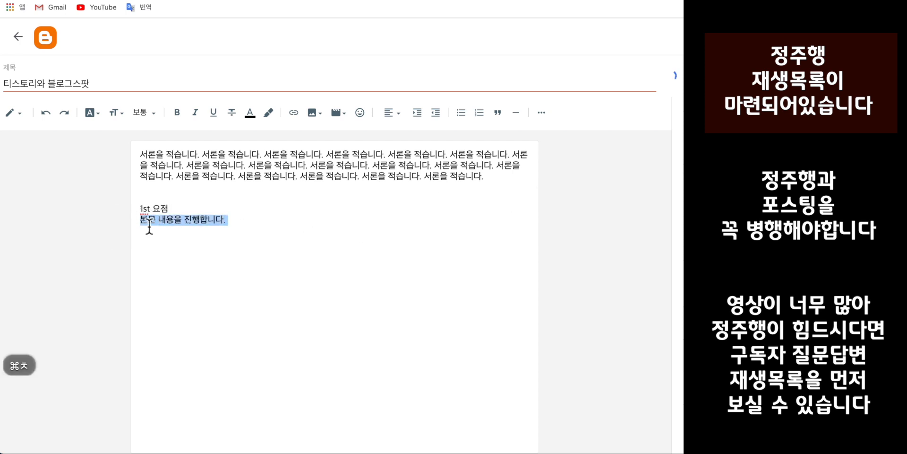
pyautogui.press('super+v')
pyautogui.press('super+v')
pyautogui.press('super+v')
pyautogui.press('super+v')
pyautogui.press('super+v')
pyautogui.press('super+v')
pyautogui.press('super+v')
pyautogui.press('super+v')
pyautogui.press('super+v')
pyautogui.press('super+v')
pyautogui.press('super+v')
pyautogui.press('super+v')
pyautogui.press('super+v')
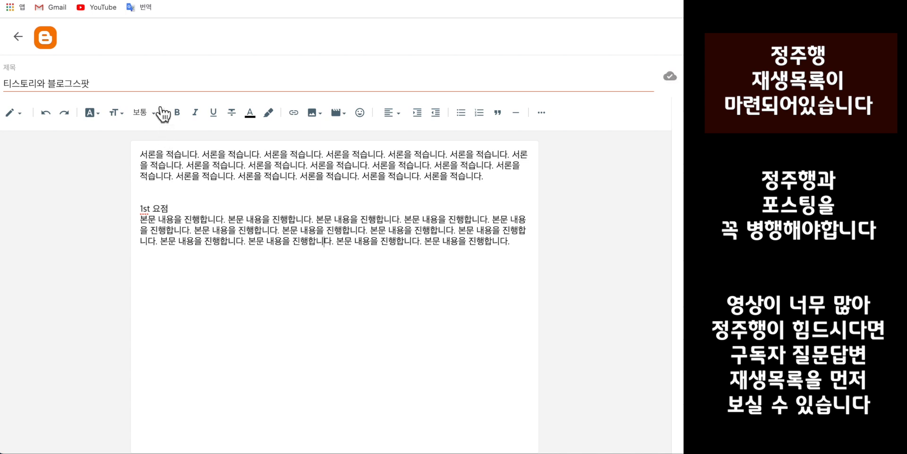
# Step: Try adding a "요점" line below the body text using the 단락 형식 paragraph style
pyautogui.click(147, 115)
pyautogui.click(189, 240)
pyautogui.click(147, 113)
pyautogui.click(171, 237)
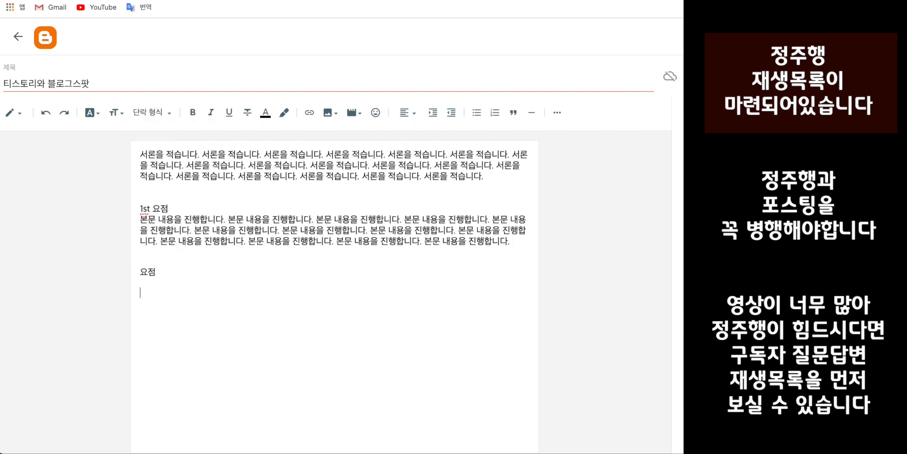
pyautogui.click(165, 284)
pyautogui.click(153, 255)
# Step: Open the post's HTML view and examine the line break and paragraph tags in the source
pyautogui.click(15, 113)
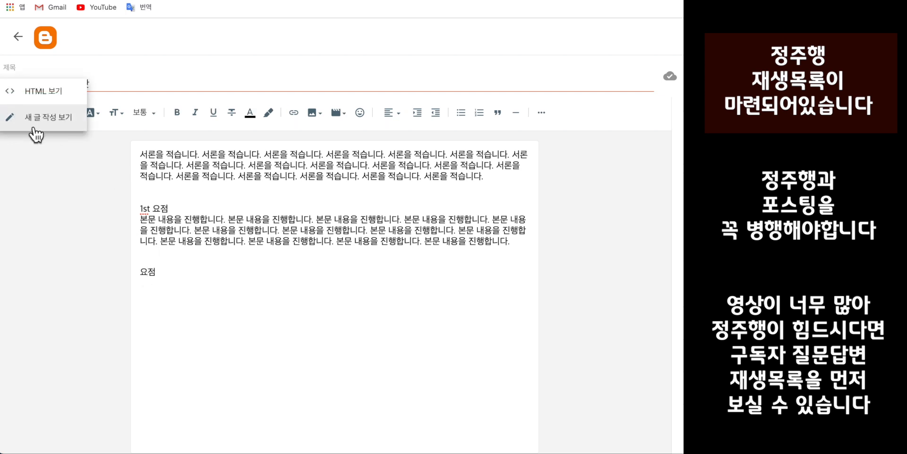
pyautogui.click(19, 91)
pyautogui.moveTo(494, 151); pyautogui.dragTo(471, 151)
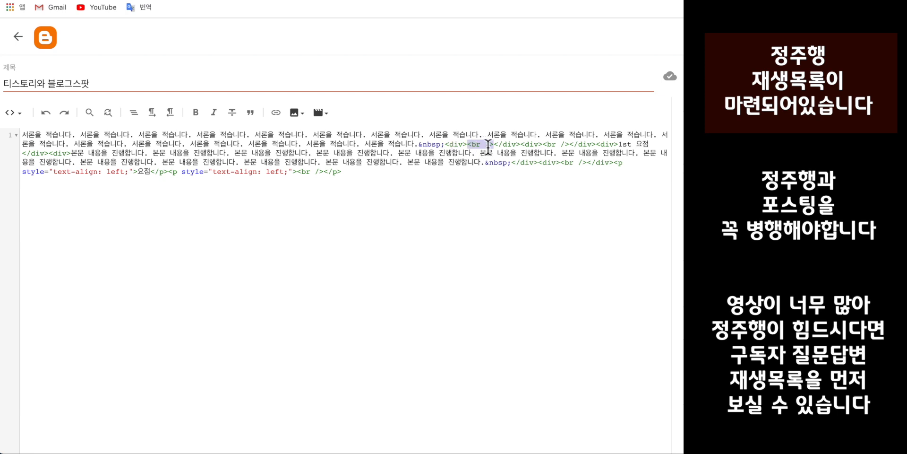
pyautogui.click(272, 204)
pyautogui.doubleClick(174, 172)
pyautogui.click(183, 178)
# Step: Return to the compose view and delete the extra "요점" line beneath the body text
pyautogui.click(21, 118)
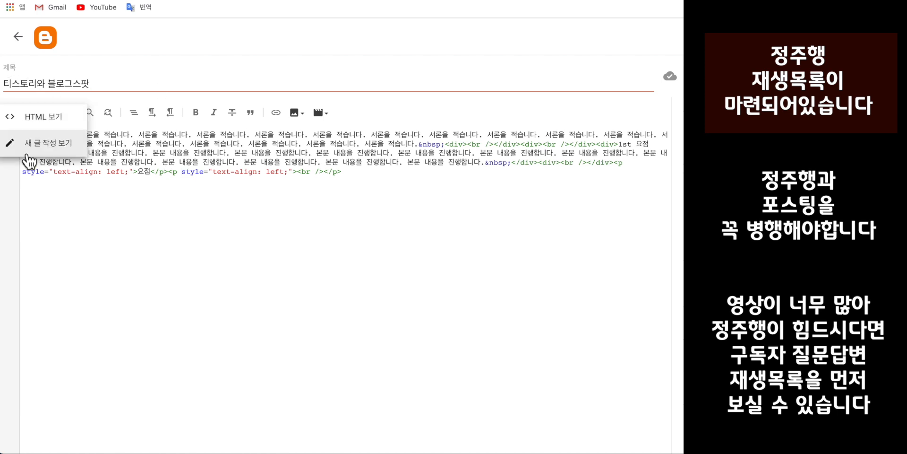
pyautogui.click(21, 144)
pyautogui.moveTo(178, 286); pyautogui.dragTo(141, 259)
pyautogui.press('BackSpace')
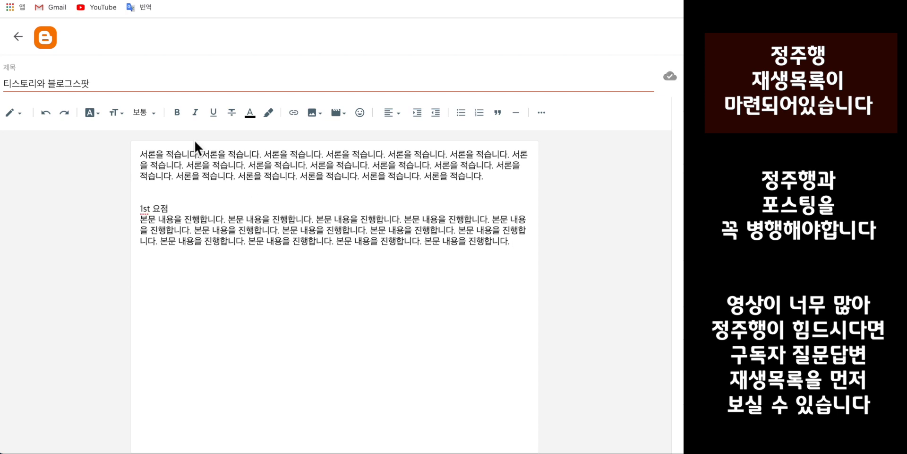
# Step: Duplicate the "1st 요점" section twice below itself and relabel the copies "2nd 요점" and "3rd 요점"
pyautogui.click(521, 248)
pyautogui.moveTo(140, 208); pyautogui.dragTo(519, 260)
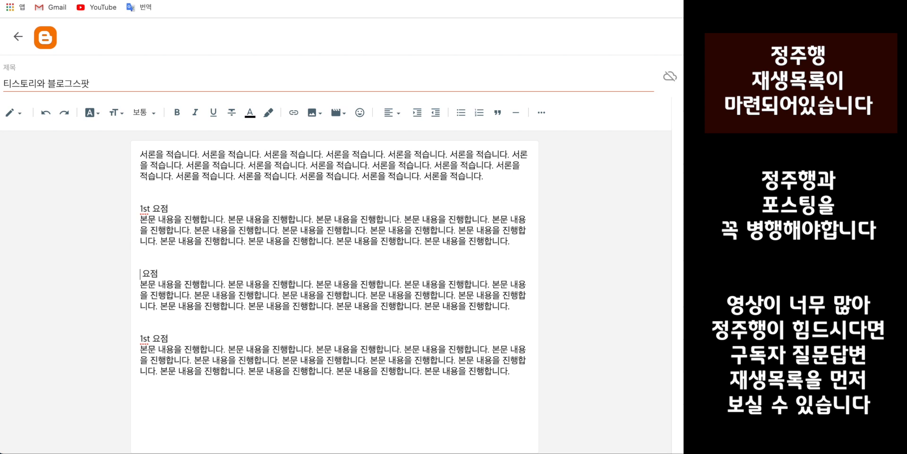
pyautogui.write('2nd')
pyautogui.click(162, 338)
pyautogui.click(177, 330)
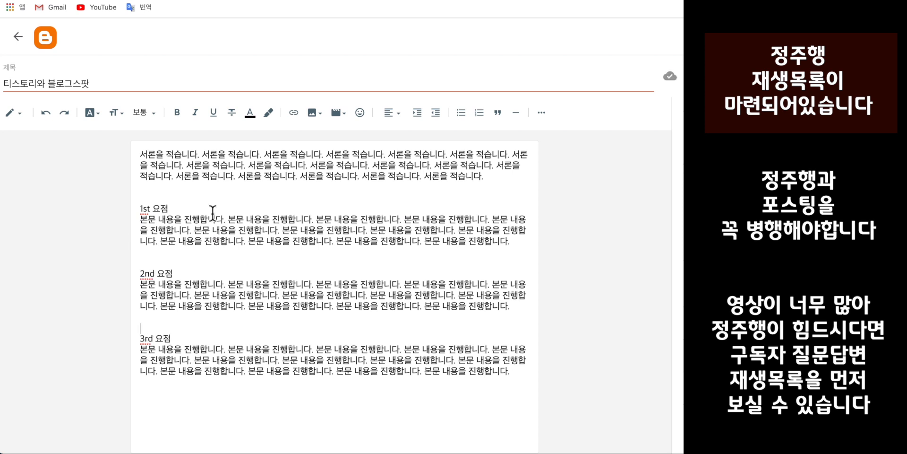
# Step: Apply the 제목 heading style to the "1st 요점" line
pyautogui.click(143, 112)
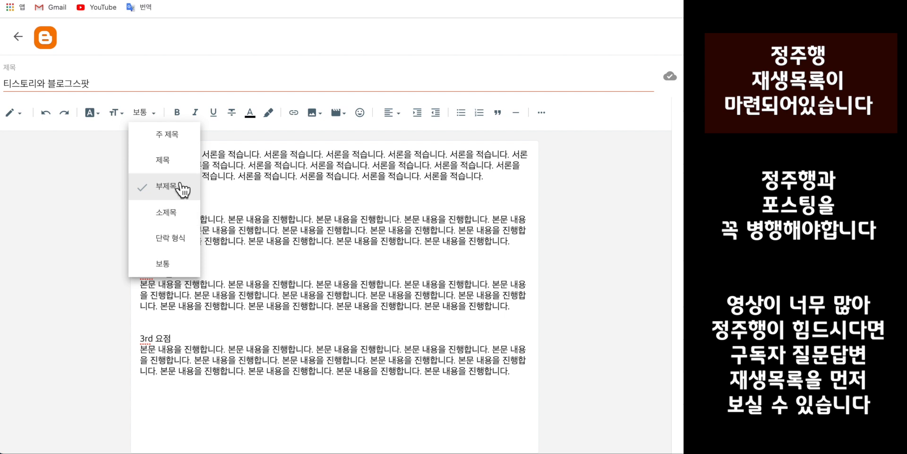
pyautogui.click(137, 114)
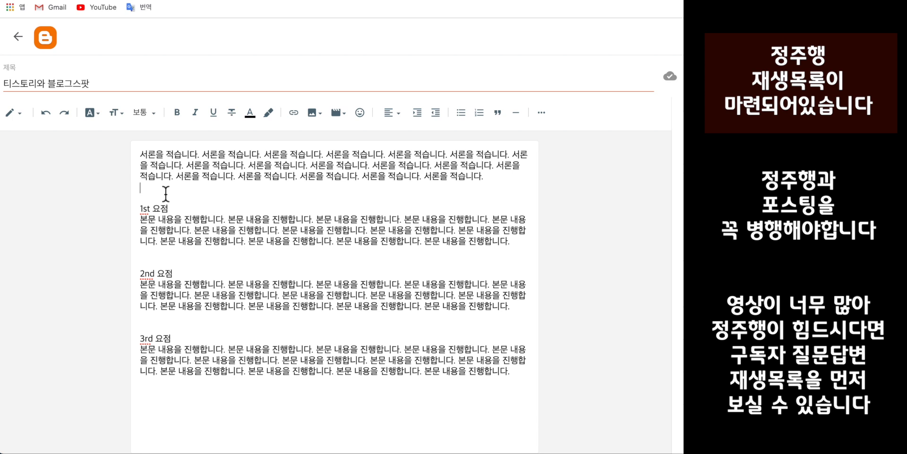
pyautogui.moveTo(171, 208); pyautogui.dragTo(138, 212)
pyautogui.click(143, 112)
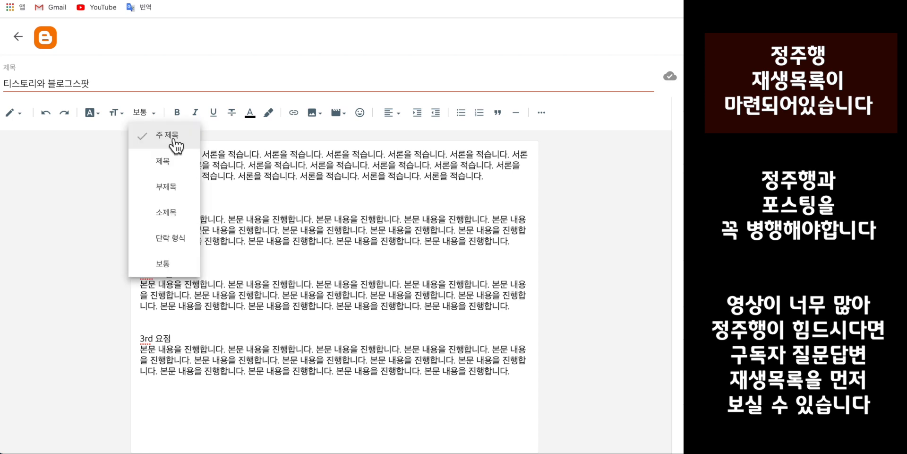
pyautogui.click(177, 168)
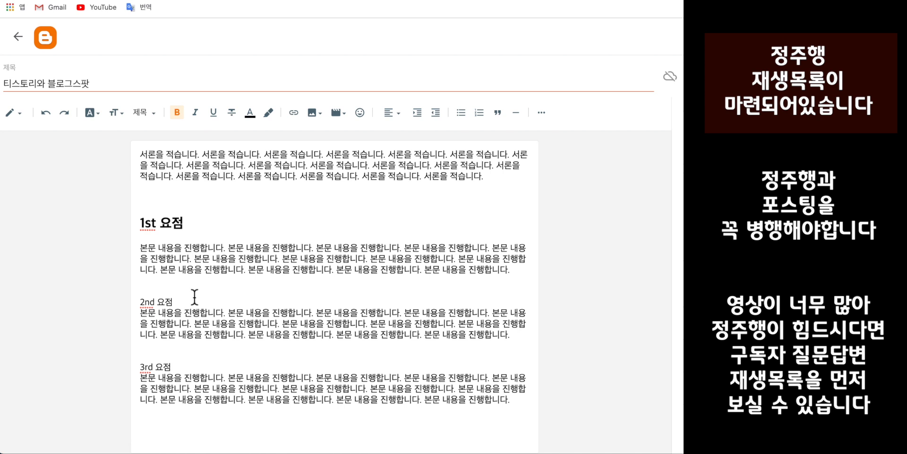
# Step: Apply the 부제목 style to "2nd 요점" and the 소제목 style to "3rd 요점"
pyautogui.moveTo(174, 303); pyautogui.dragTo(140, 303)
pyautogui.click(143, 112)
pyautogui.click(197, 190)
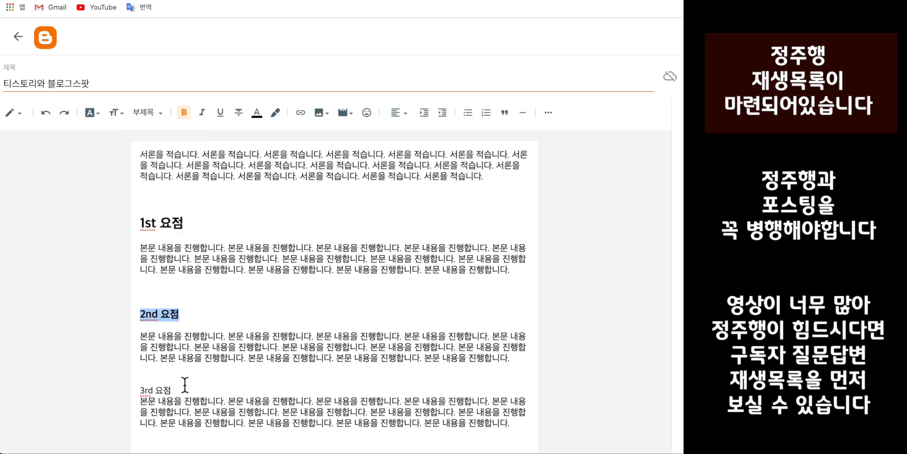
pyautogui.moveTo(172, 390); pyautogui.dragTo(125, 393)
pyautogui.click(144, 112)
pyautogui.click(188, 219)
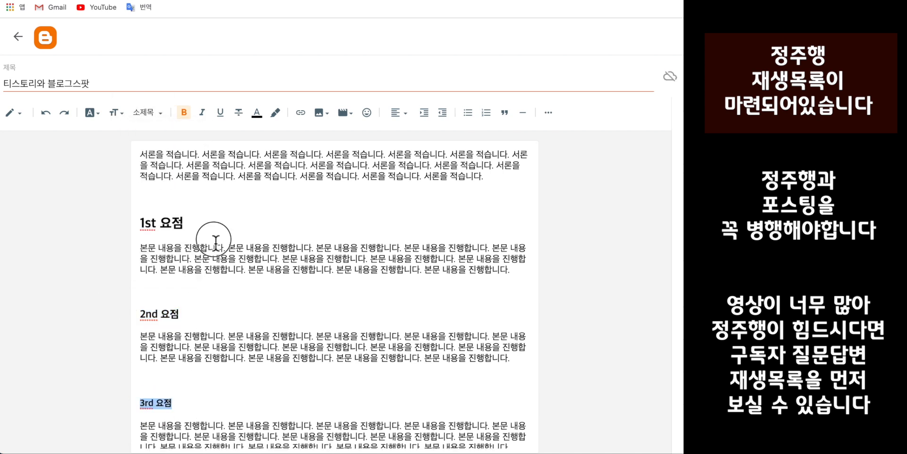
# Step: Set both the "2nd 요점" and "3rd 요점" lines to the 제목 heading style
pyautogui.click(216, 240)
pyautogui.scroll(-1, 216, 243)
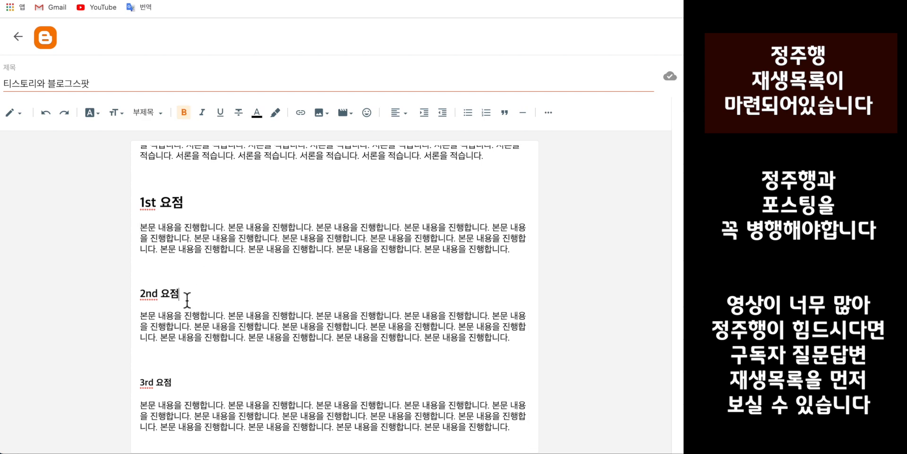
pyautogui.moveTo(186, 294); pyautogui.dragTo(139, 294)
pyautogui.click(156, 117)
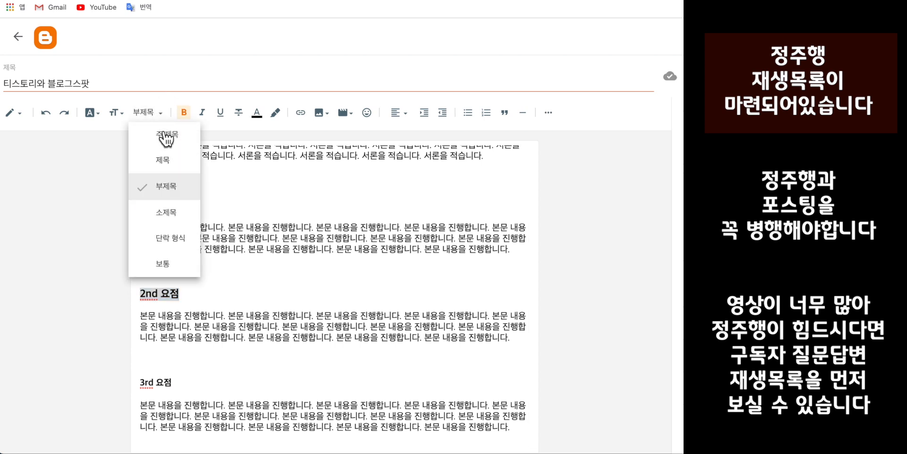
pyautogui.click(168, 171)
pyautogui.click(265, 395)
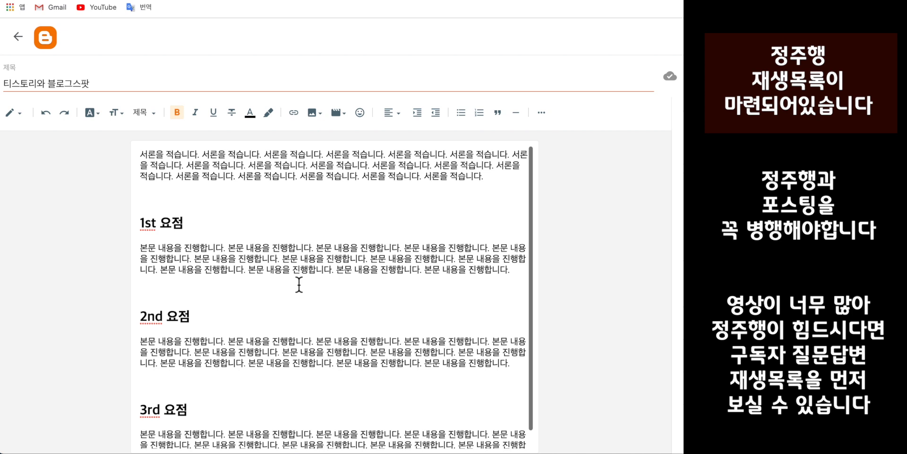
# Step: Preview the post and examine how the introduction, the three headings and their body text are laid out
pyautogui.scroll(-1, 299, 283)
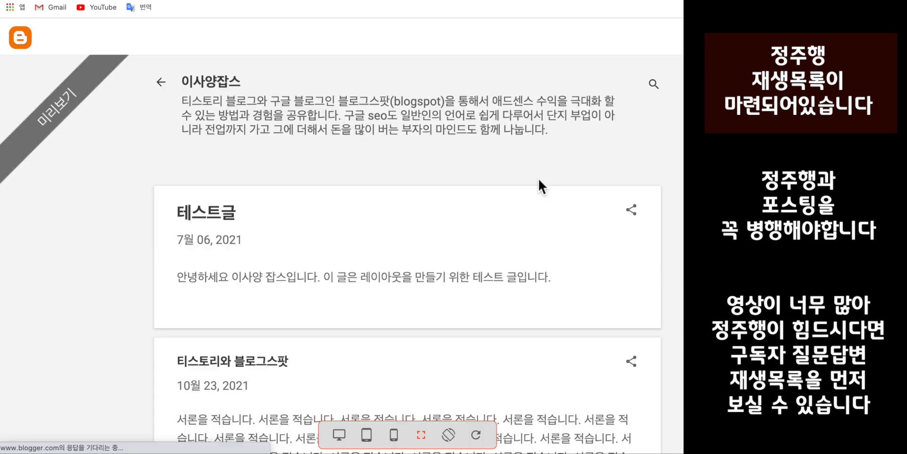
pyautogui.scroll(-6, 539, 186)
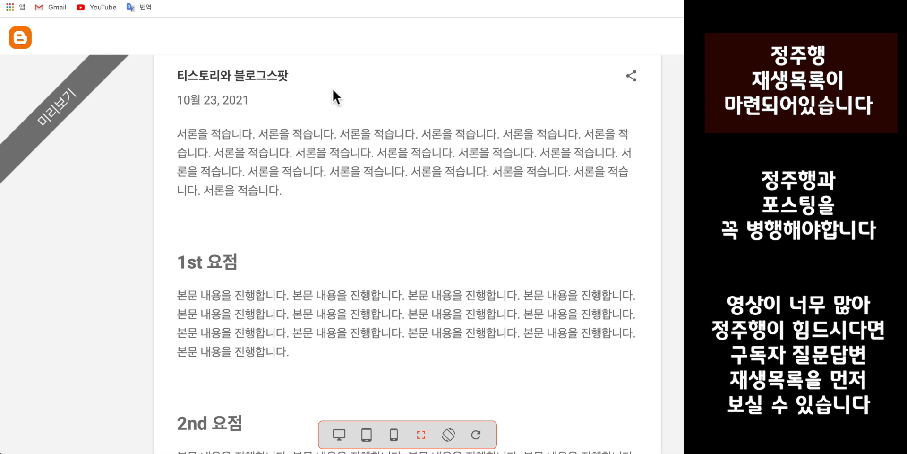
pyautogui.scroll(-4, 283, 162)
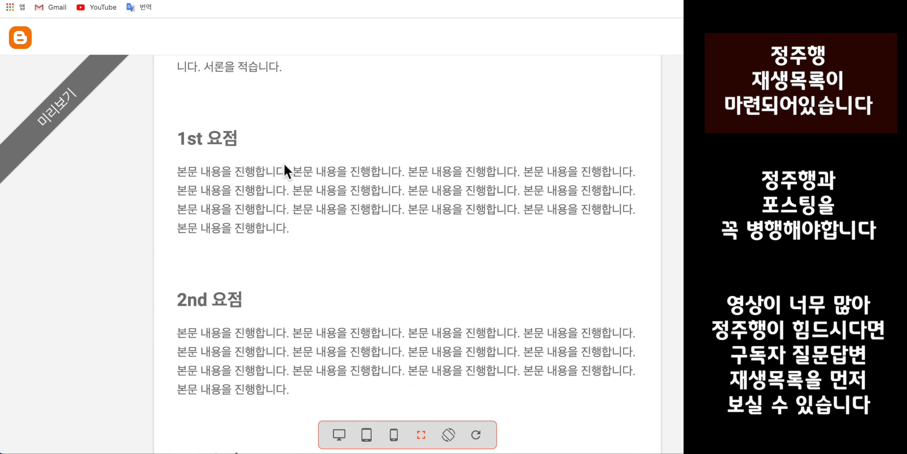
pyautogui.scroll(-1, 208, 317)
pyautogui.scroll(3, 346, 373)
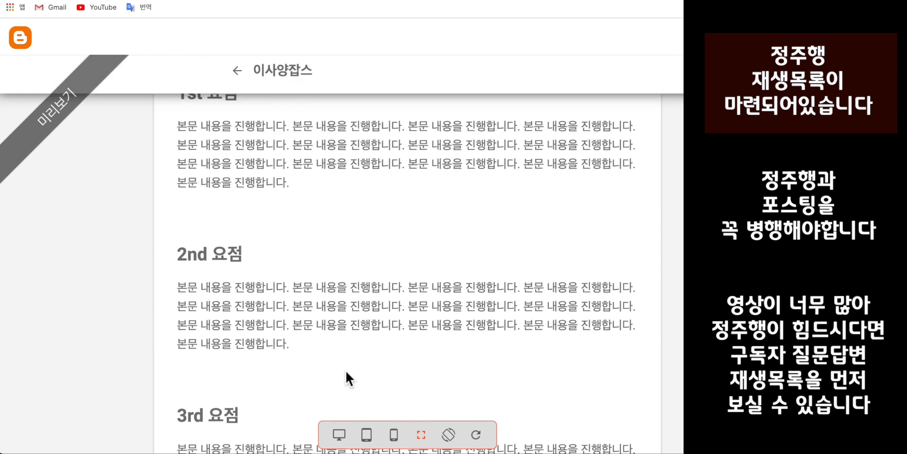
pyautogui.scroll(-3, 225, 180)
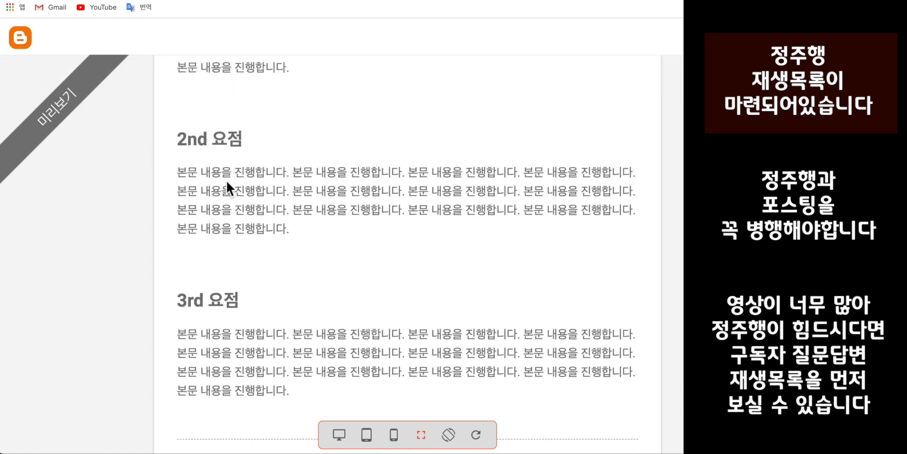
pyautogui.scroll(3, 226, 179)
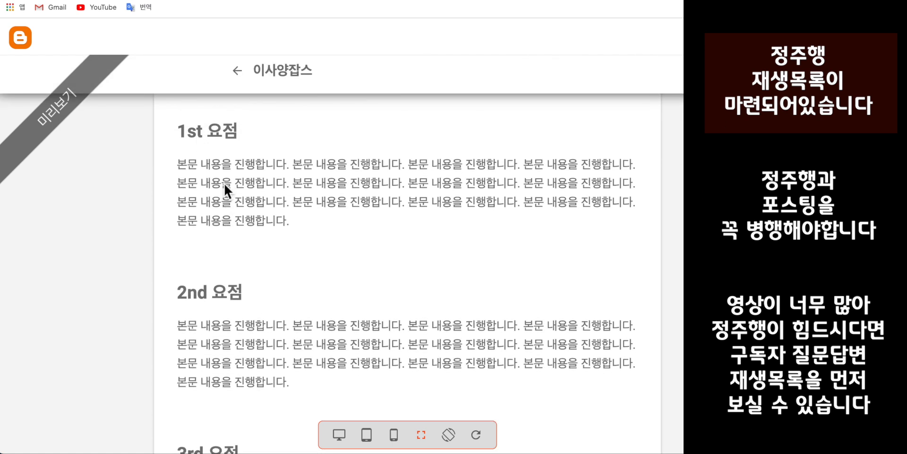
# Step: Compare the size and spacing of the three section headings and their body text in the preview
pyautogui.scroll(-3, 217, 212)
pyautogui.scroll(2, 212, 234)
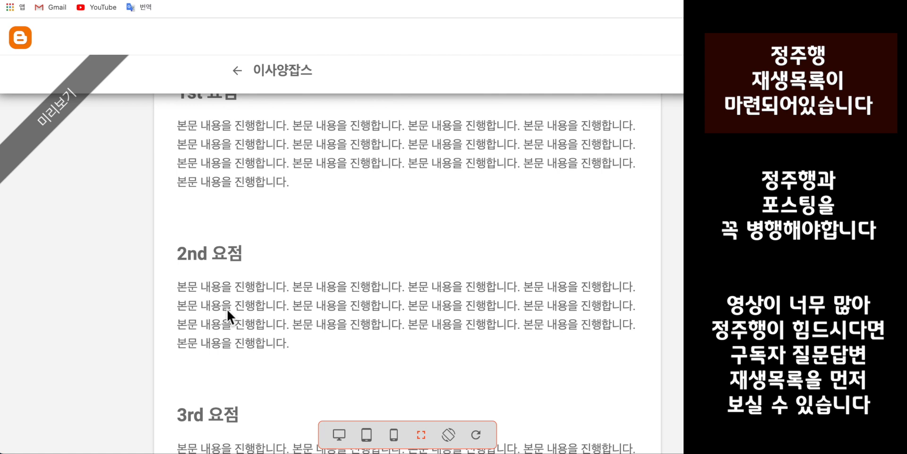
pyautogui.scroll(-1, 227, 402)
pyautogui.scroll(4, 225, 401)
pyautogui.scroll(-1, 226, 413)
pyautogui.scroll(-2, 225, 412)
pyautogui.click(242, 67)
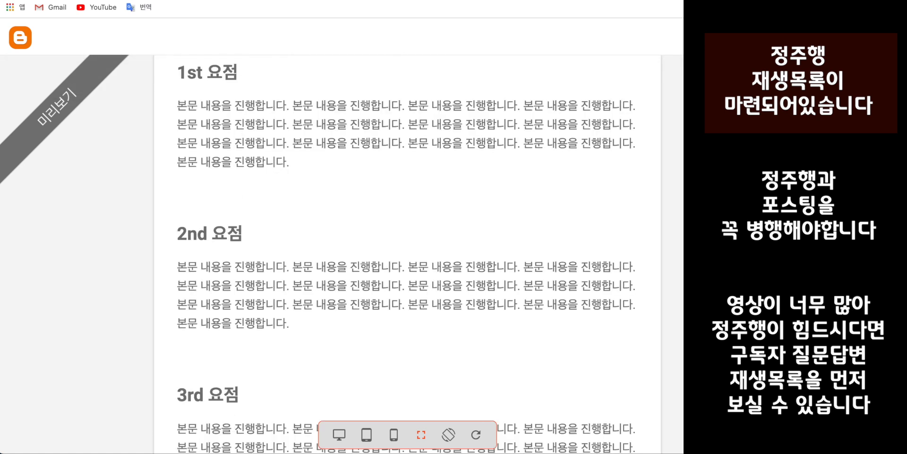
# Step: Set the "2nd 요점" line to the 부제목 style and the "3rd 요점" line to the 소제목 style
pyautogui.moveTo(191, 298); pyautogui.dragTo(133, 298)
pyautogui.click(146, 113)
pyautogui.click(175, 190)
pyautogui.moveTo(190, 391); pyautogui.dragTo(65, 387)
pyautogui.click(146, 114)
pyautogui.click(168, 215)
pyautogui.click(245, 442)
pyautogui.click(301, 307)
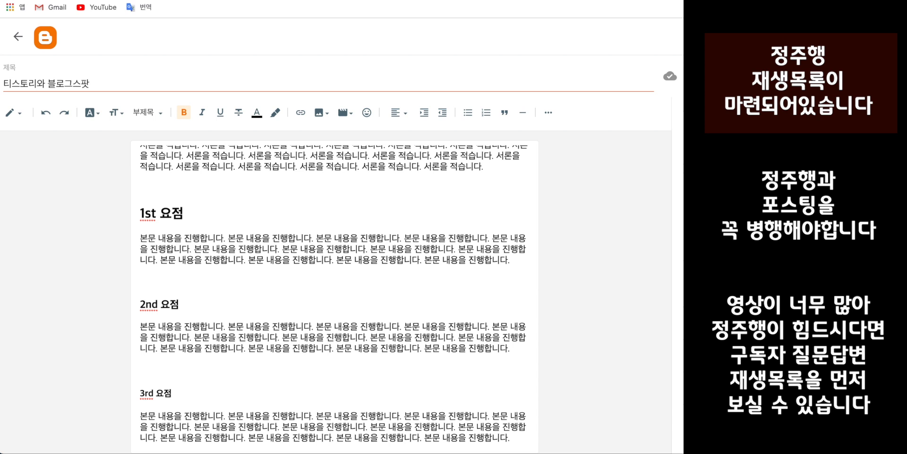
# Step: Refresh the post preview and compare the heading sizes of "1st 요점", "2nd 요점" and "3rd 요점"
pyautogui.click(397, 1)
pyautogui.click(476, 434)
pyautogui.scroll(-4, 227, 142)
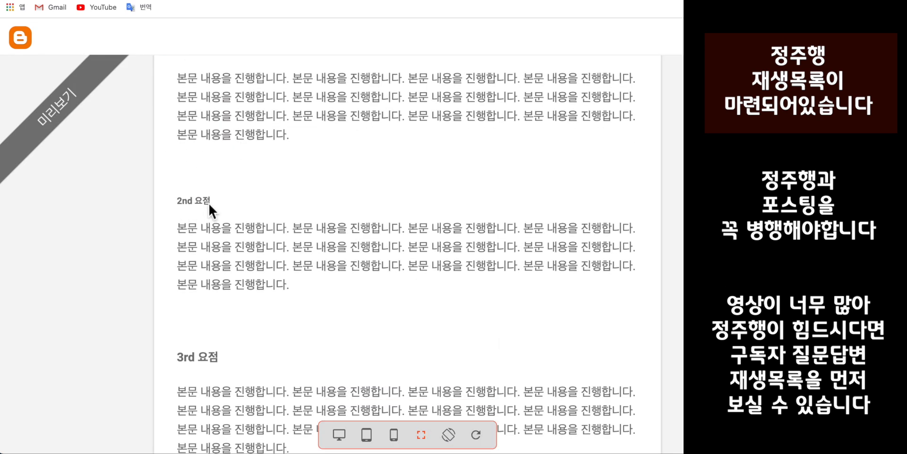
pyautogui.scroll(2, 226, 368)
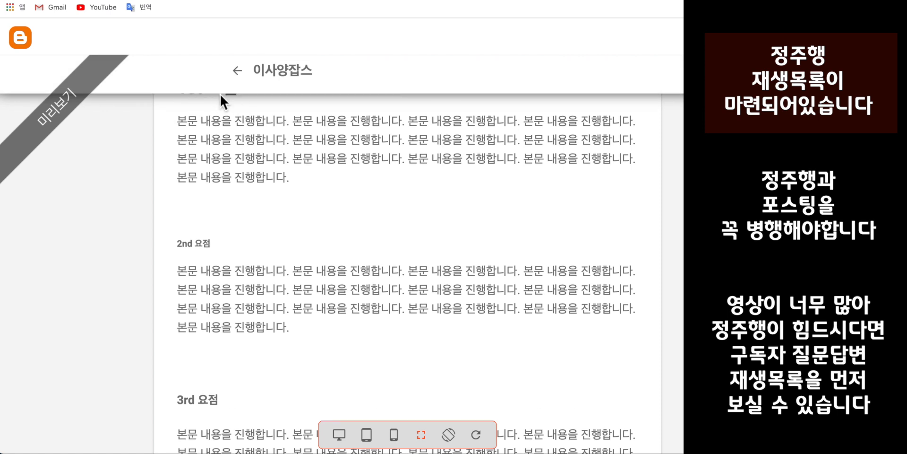
pyautogui.scroll(2, 190, 379)
pyautogui.scroll(-2, 190, 379)
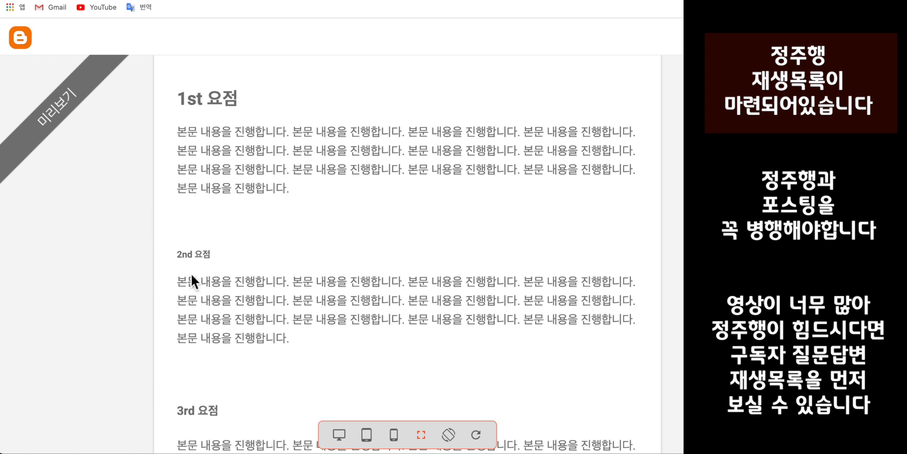
pyautogui.scroll(-2, 191, 272)
pyautogui.scroll(2, 258, 176)
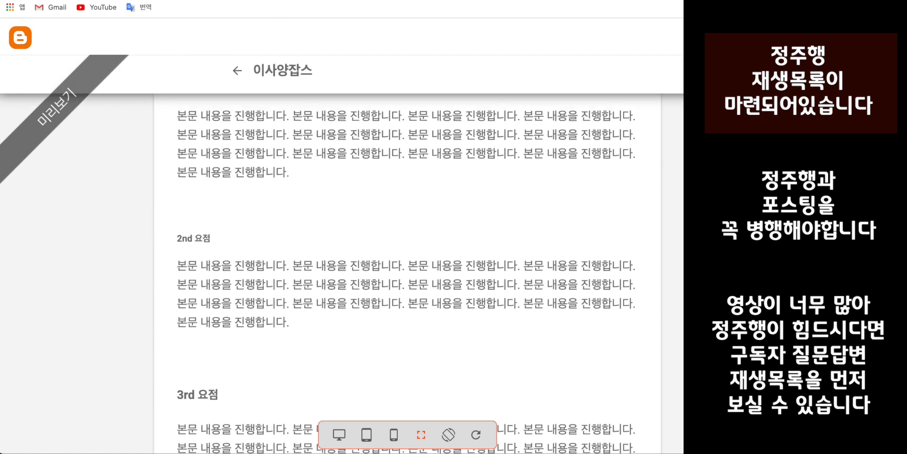
pyautogui.scroll(1, 214, 101)
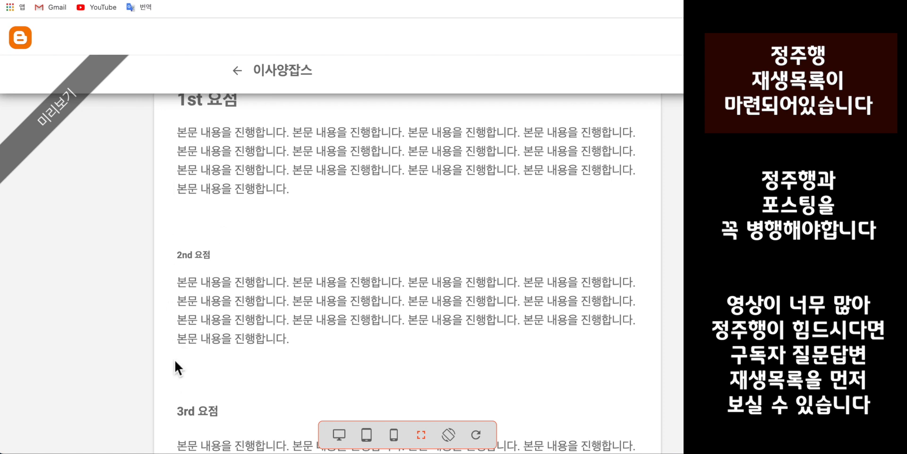
pyautogui.scroll(-3, 138, 176)
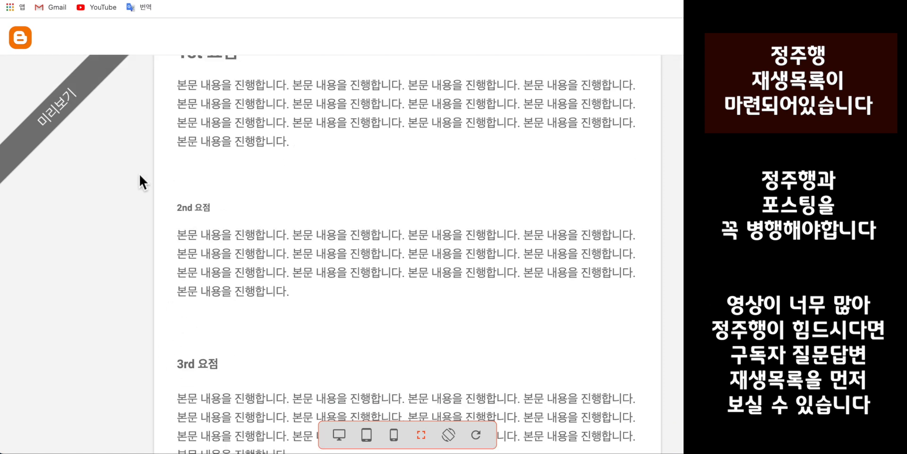
pyautogui.scroll(1, 138, 175)
pyautogui.scroll(3, 140, 179)
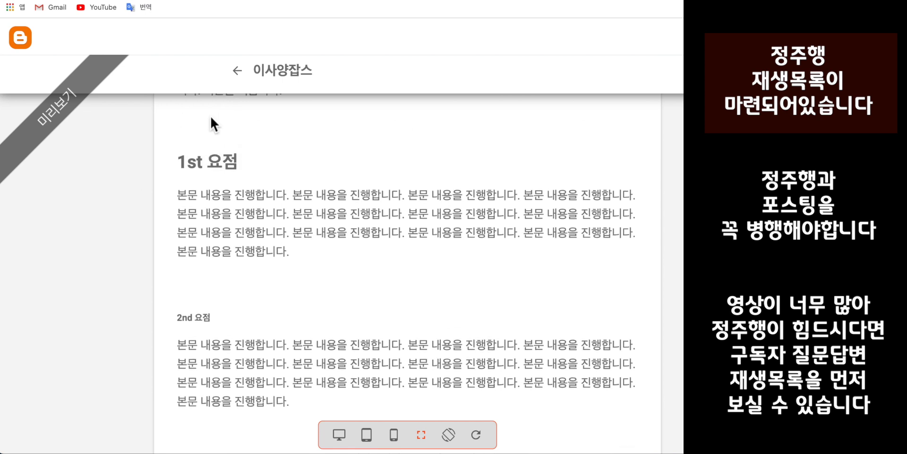
pyautogui.scroll(-4, 211, 118)
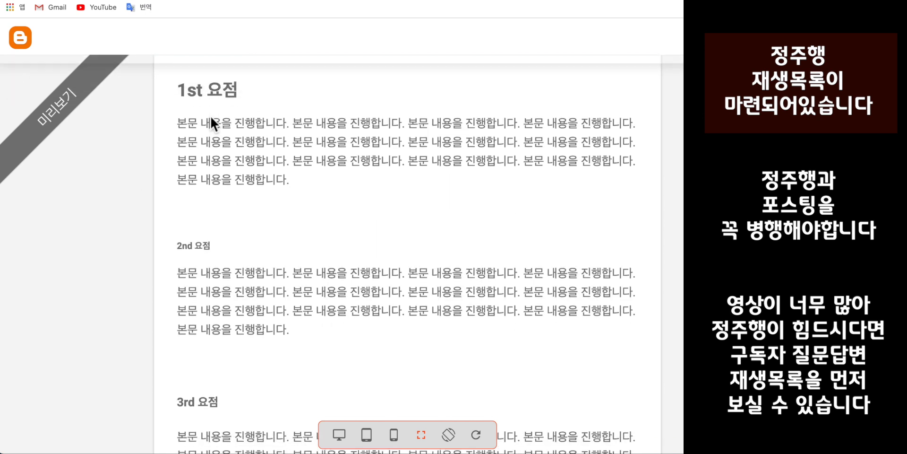
pyautogui.scroll(-2, 211, 116)
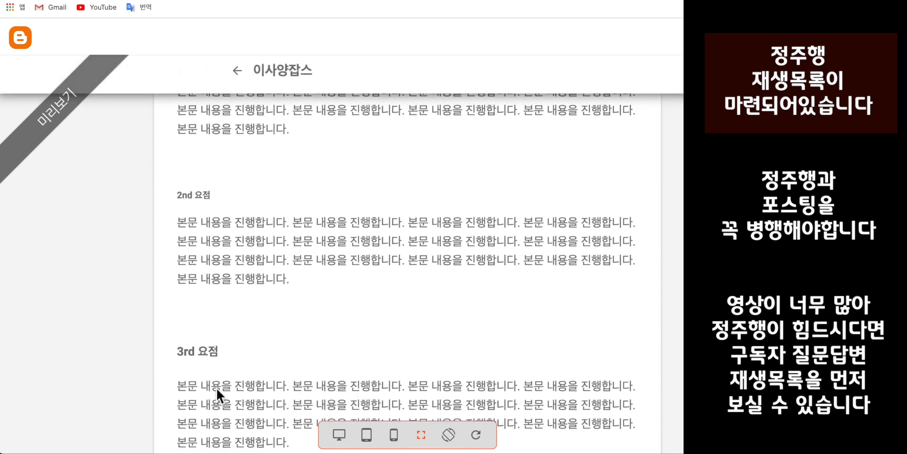
pyautogui.scroll(1, 217, 392)
pyautogui.scroll(1, 241, 134)
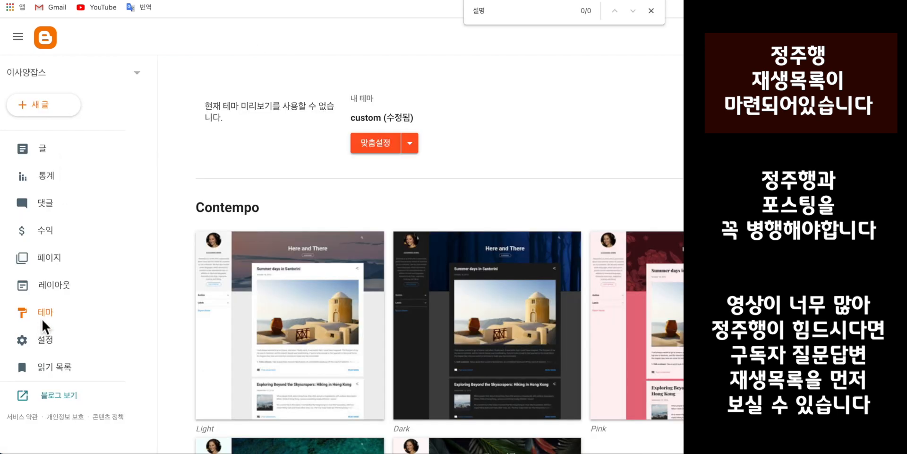
# Step: Open the blog theme's HTML code for editing and search for "h3" to reach the standalone h3 rule
pyautogui.click(41, 316)
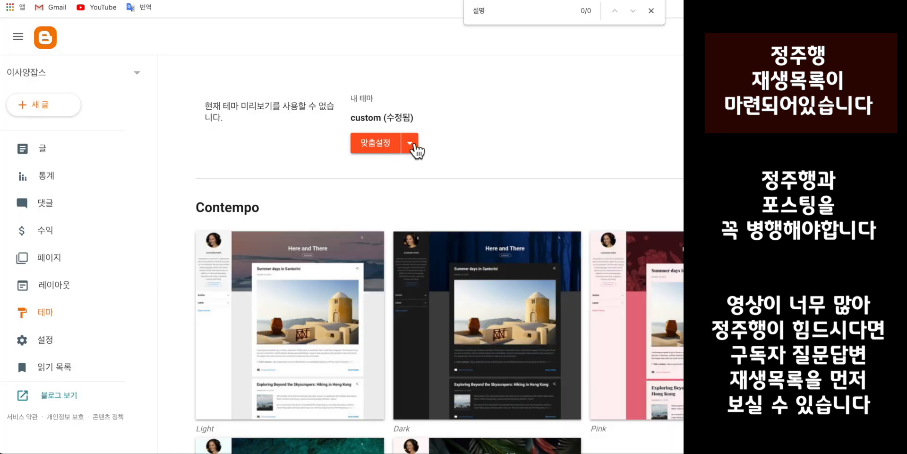
pyautogui.click(417, 149)
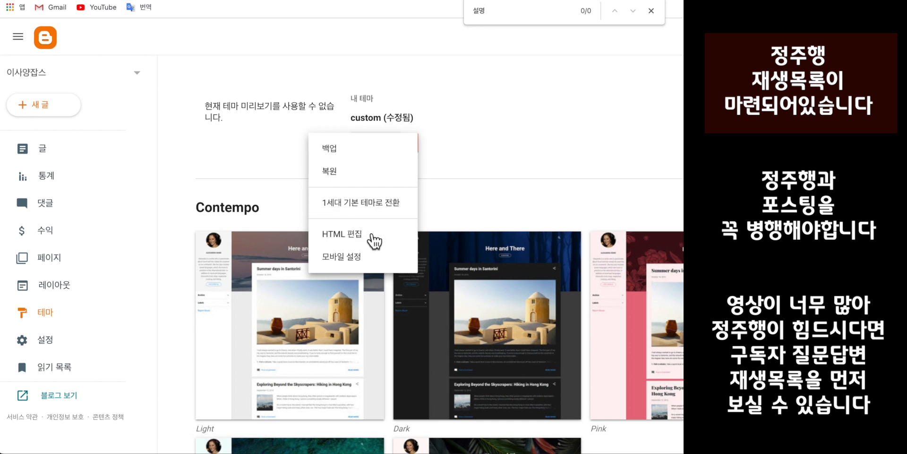
pyautogui.click(371, 235)
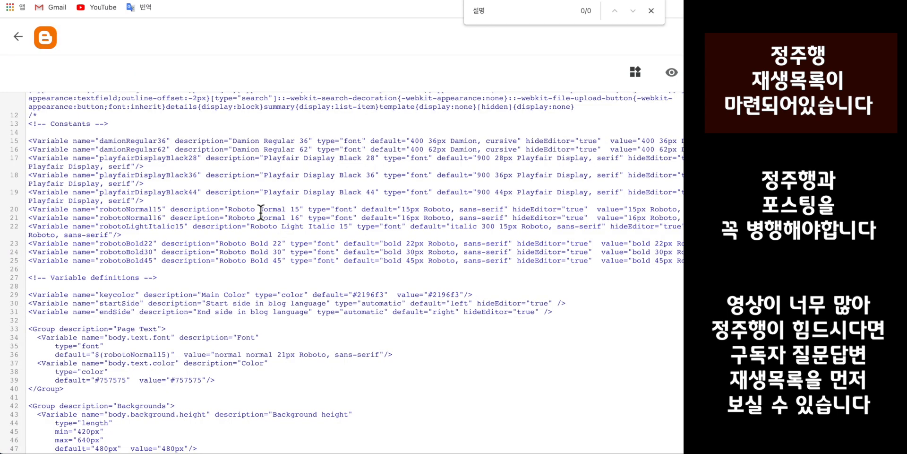
pyautogui.press('super+f')
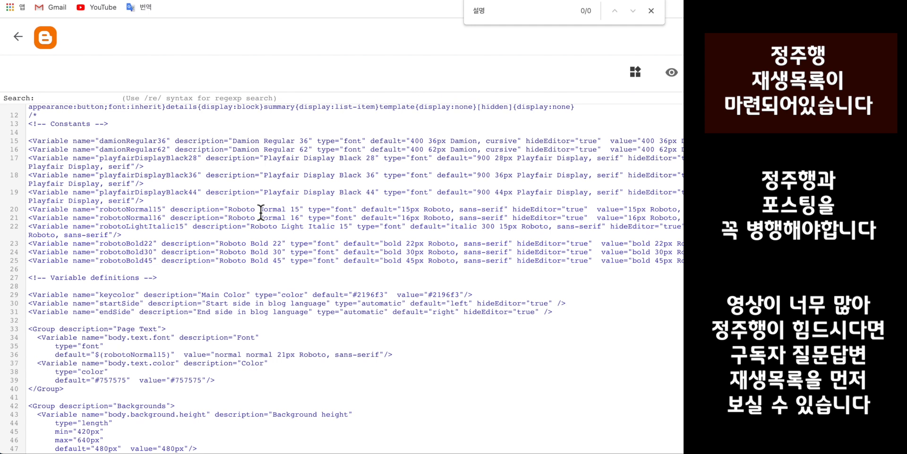
pyautogui.write('h3')
pyautogui.press('Return')
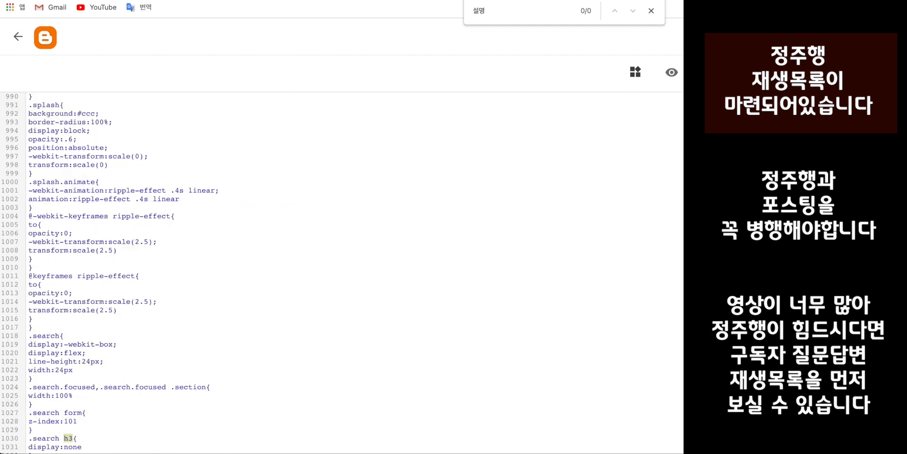
pyautogui.scroll(-5, 205, 259)
pyautogui.press('super+f')
pyautogui.press('Return')
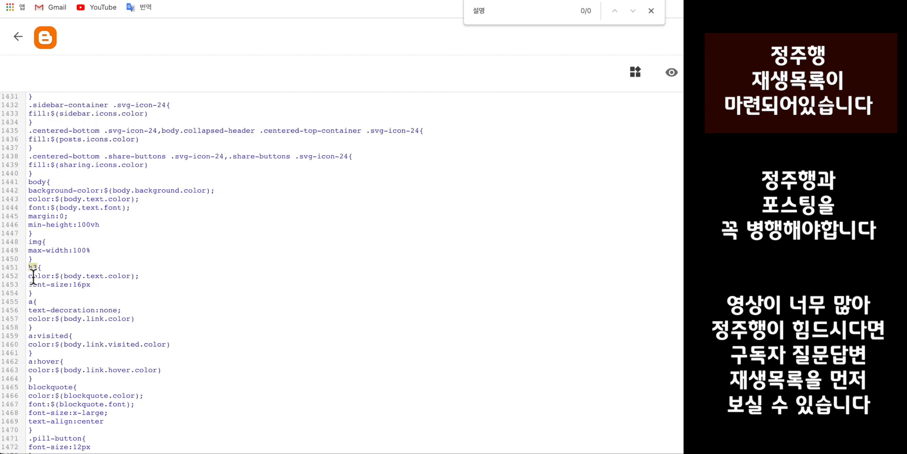
# Step: Set the font-size in the theme's h3 rule to 21px and save the theme
pyautogui.scroll(-3, 25, 310)
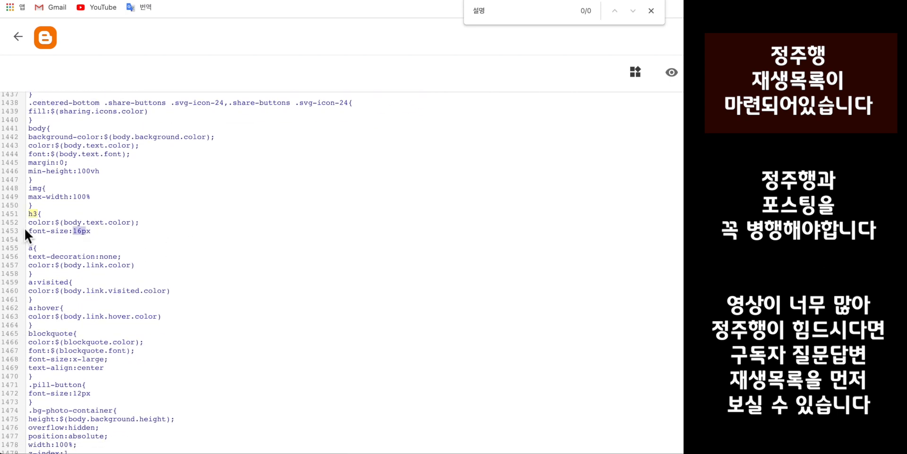
pyautogui.click(97, 234)
pyautogui.moveTo(98, 234); pyautogui.dragTo(32, 232)
pyautogui.click(93, 236)
pyautogui.click(672, 72)
pyautogui.press('BackSpace')
pyautogui.press('BackSpace')
pyautogui.write('21')
pyautogui.hotkey('ctrl', 's')
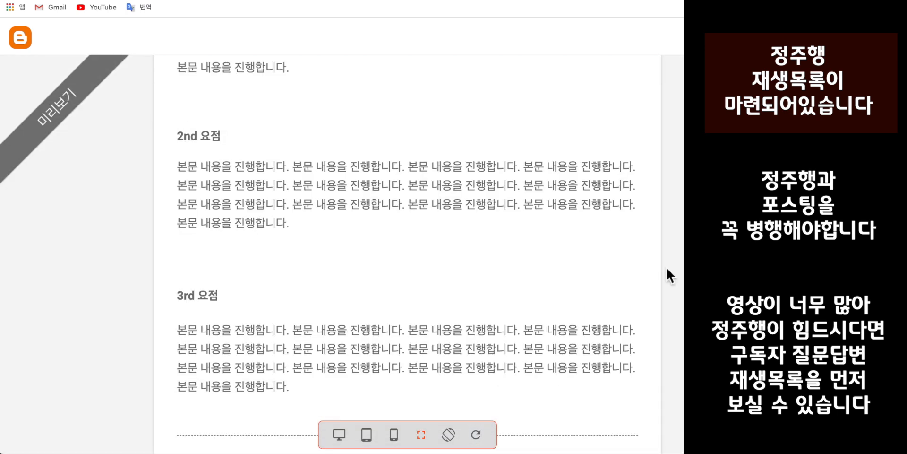
# Step: Examine the post preview to compare the "2nd 요점" heading's size with the 1st and 3rd headings
pyautogui.scroll(5, 219, 299)
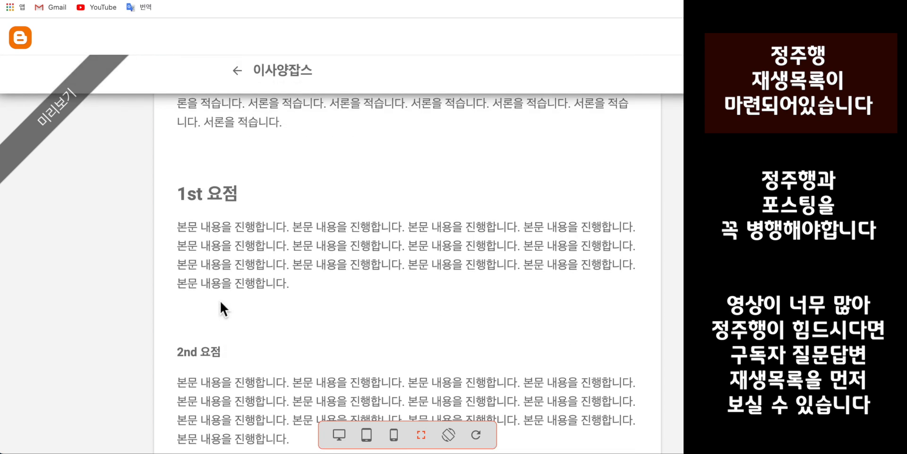
pyautogui.scroll(-3, 220, 301)
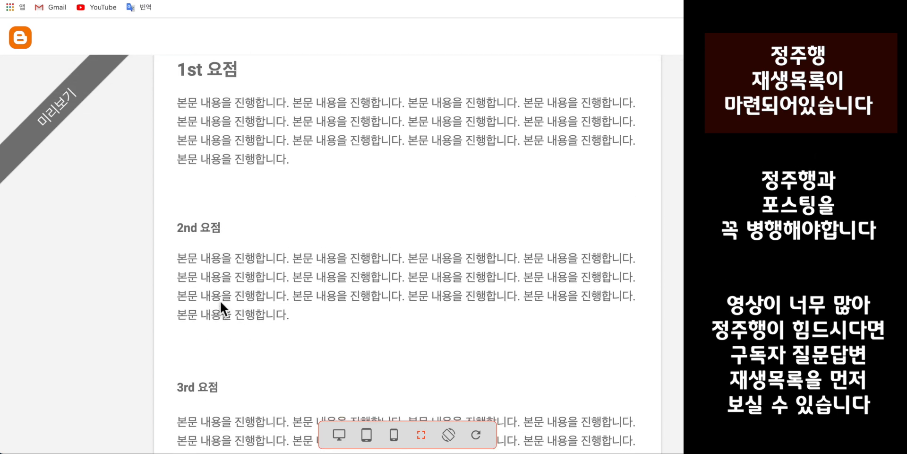
pyautogui.scroll(2, 218, 311)
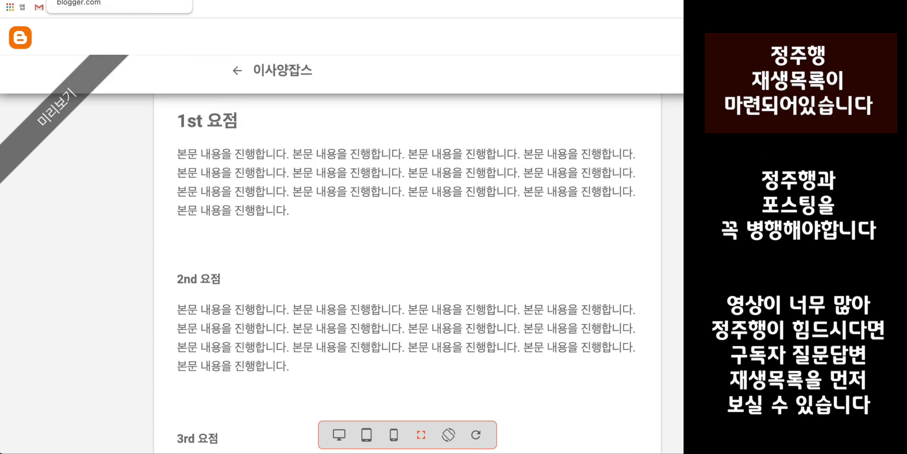
pyautogui.scroll(-1, 230, 129)
pyautogui.scroll(1, 245, 152)
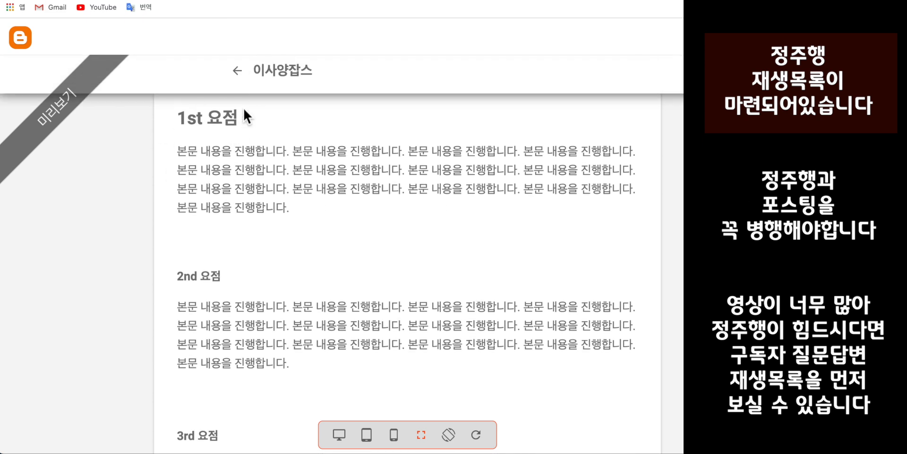
pyautogui.scroll(-2, 244, 134)
pyautogui.scroll(-2, 214, 256)
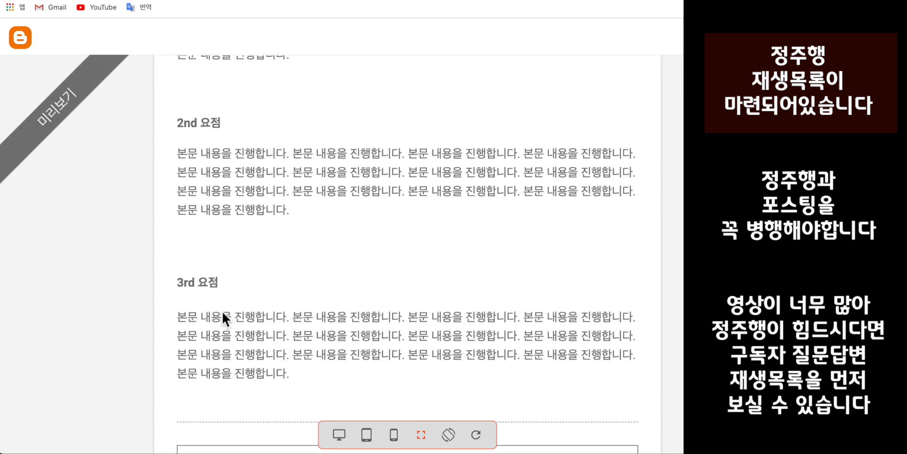
pyautogui.scroll(2, 212, 215)
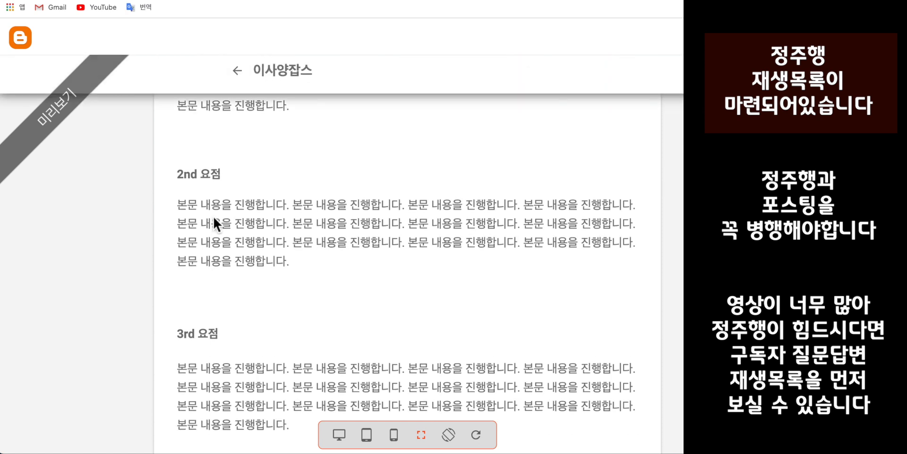
pyautogui.scroll(4, 223, 203)
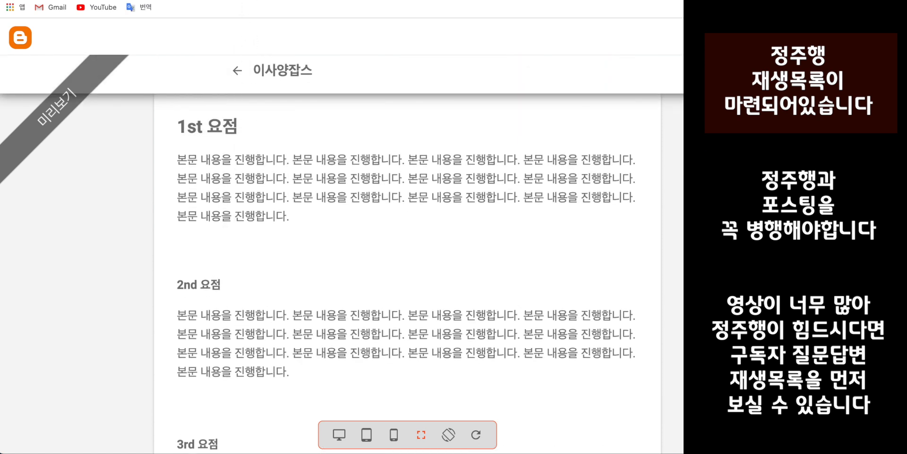
# Step: Insert the photo of a car in a dark garage into the post below the "2nd 요점" body text
pyautogui.click(258, 1)
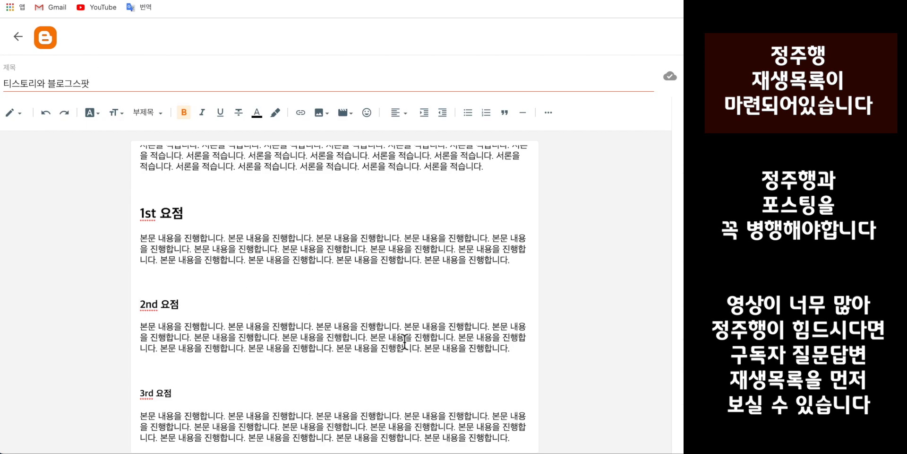
pyautogui.click(397, 360)
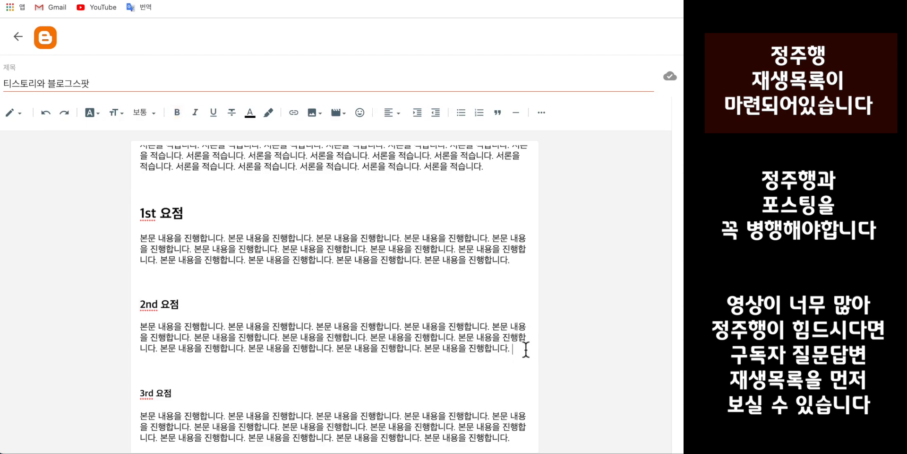
pyautogui.press('Return')
pyautogui.press('Return')
pyautogui.click(315, 118)
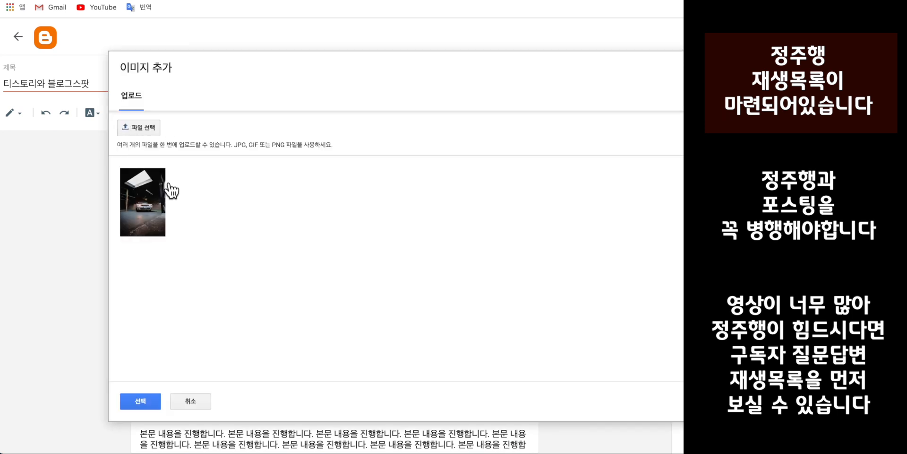
pyautogui.click(149, 403)
pyautogui.click(454, 261)
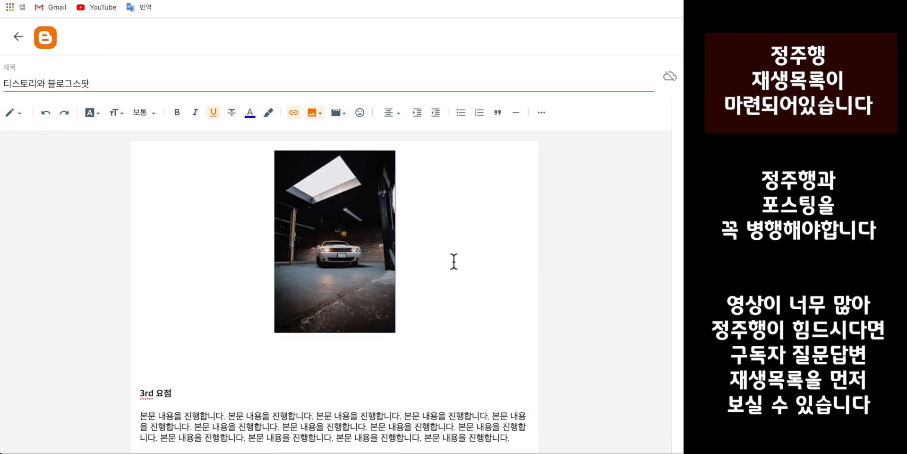
# Step: Look at the size options available for the inserted car photo
pyautogui.click(328, 253)
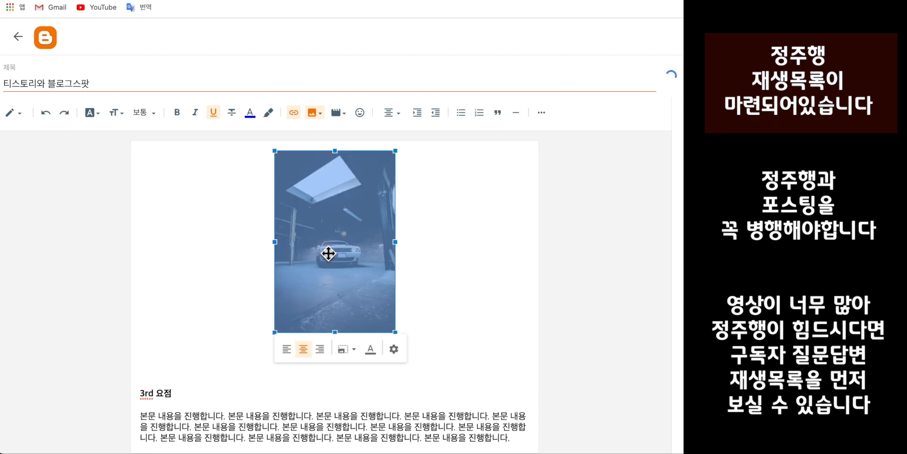
pyautogui.click(351, 351)
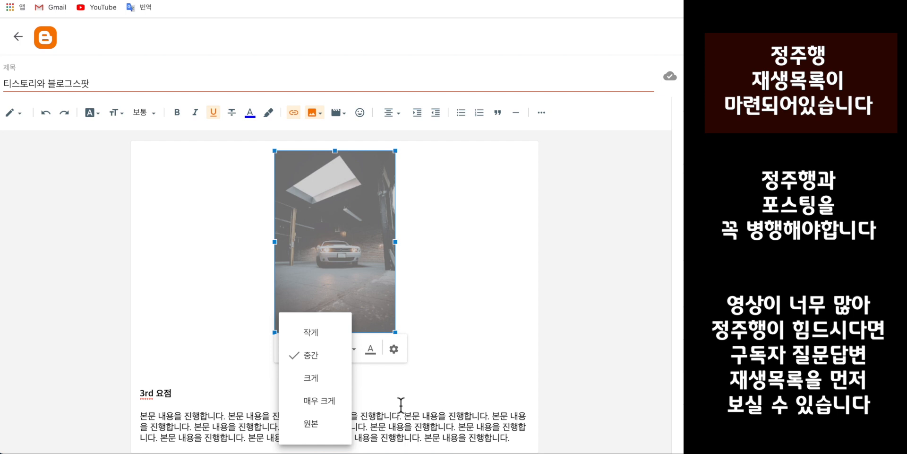
pyautogui.click(467, 260)
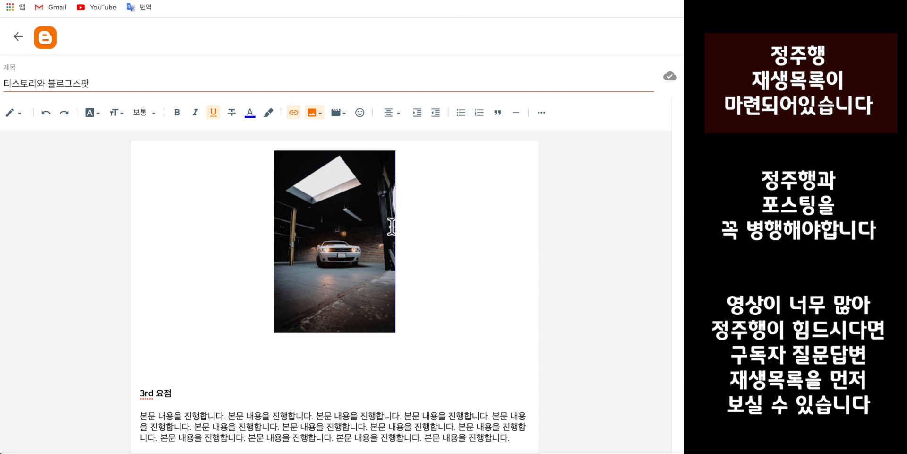
# Step: Set the size of the car photo below the "2nd 요점" text to 작게
pyautogui.scroll(2, 395, 228)
pyautogui.scroll(-2, 395, 228)
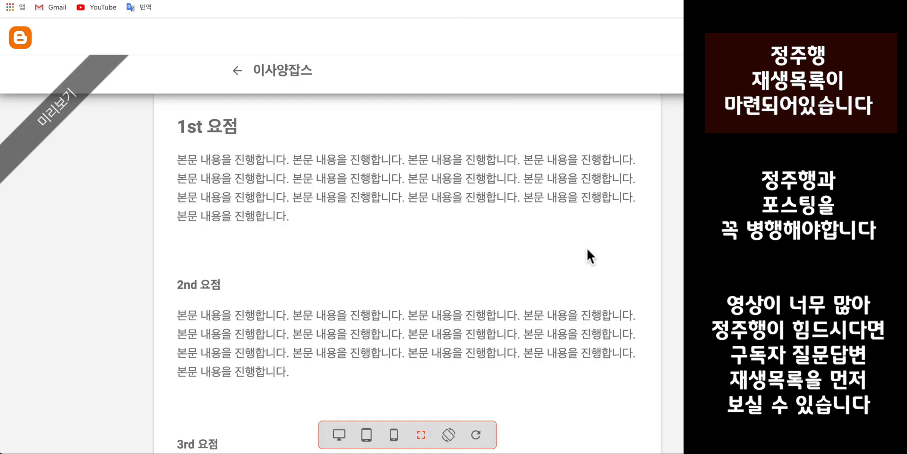
pyautogui.scroll(-5, 438, 255)
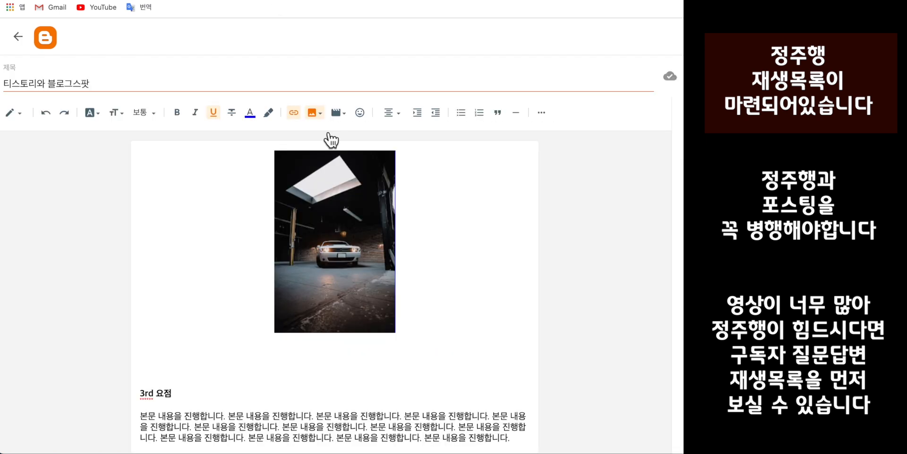
pyautogui.click(336, 231)
pyautogui.click(346, 355)
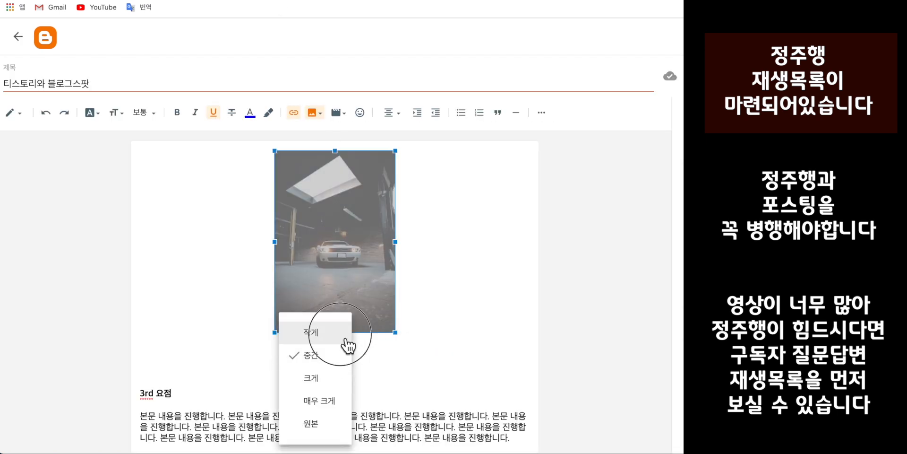
pyautogui.click(321, 332)
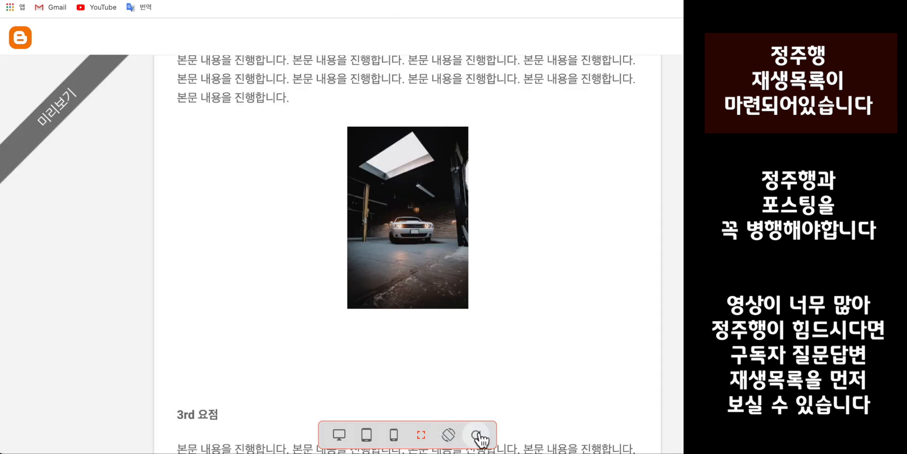
# Step: Examine the small car photo in the desktop, tablet and smartphone previews of the post
pyautogui.scroll(-3, 509, 335)
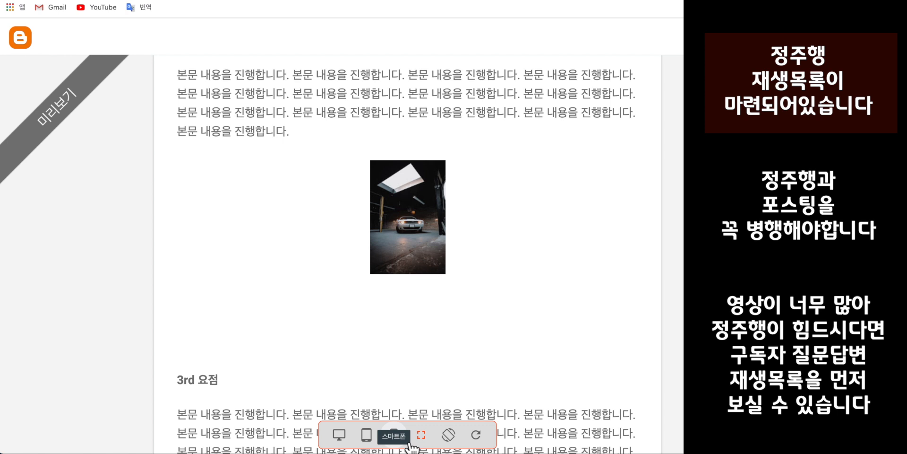
pyautogui.click(339, 434)
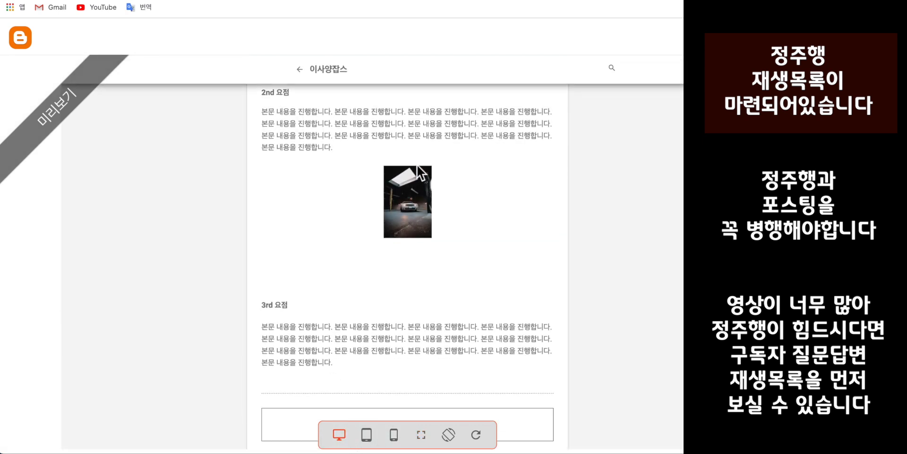
pyautogui.click(366, 433)
pyautogui.click(394, 434)
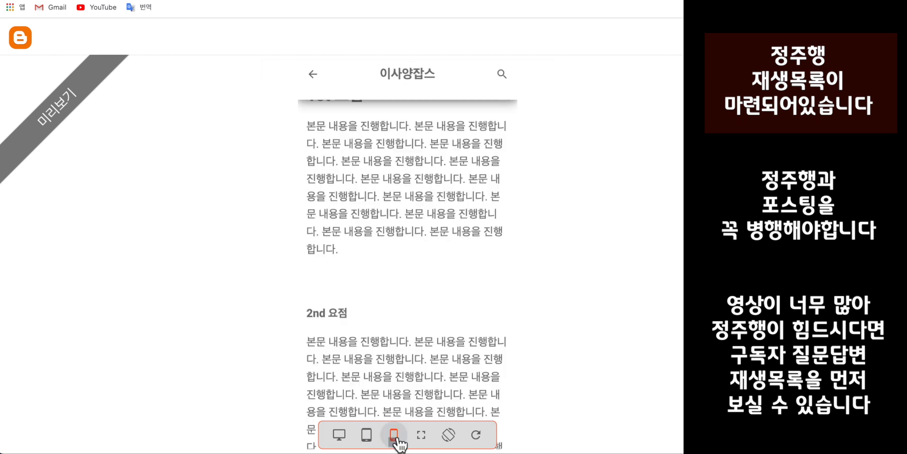
pyautogui.scroll(-5, 436, 254)
pyautogui.scroll(3, 436, 254)
pyautogui.scroll(1, 436, 256)
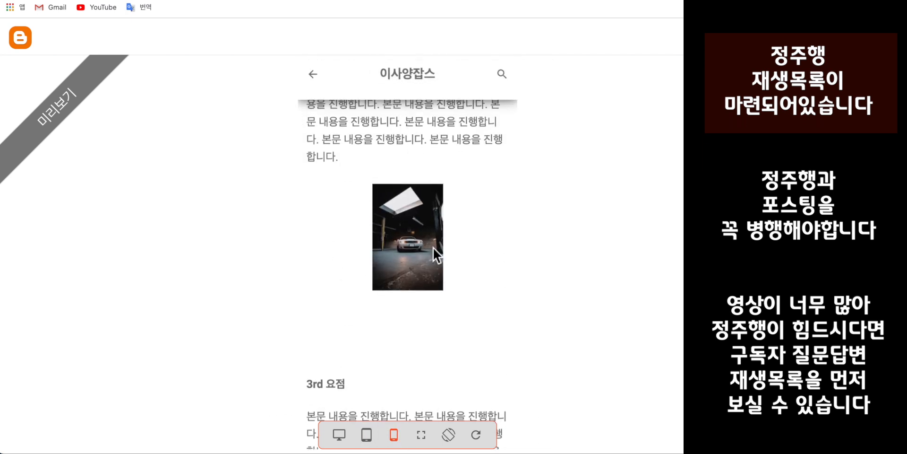
# Step: Set the car photo's size to 크게 in the post editor and refresh the preview
pyautogui.press('Escape')
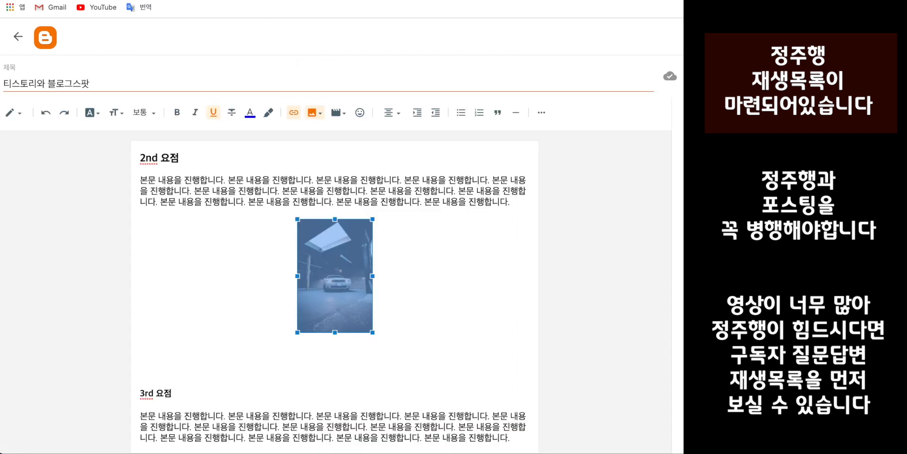
pyautogui.click(320, 270)
pyautogui.click(378, 352)
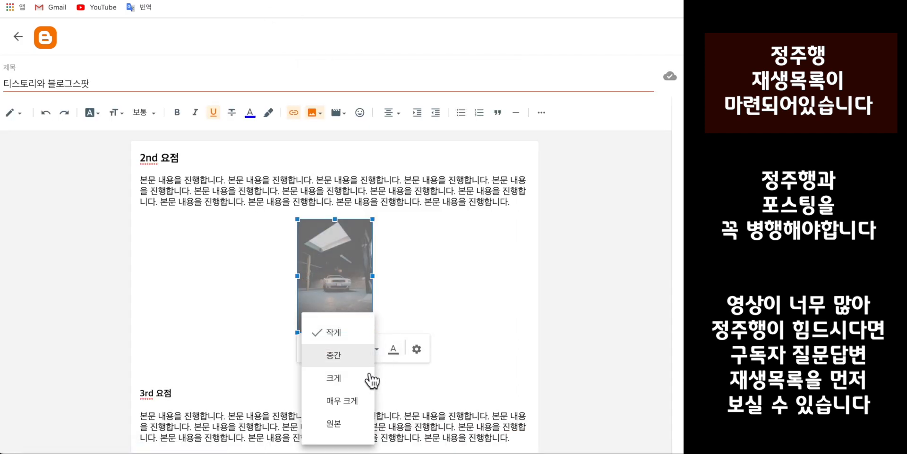
pyautogui.click(364, 377)
pyautogui.click(479, 432)
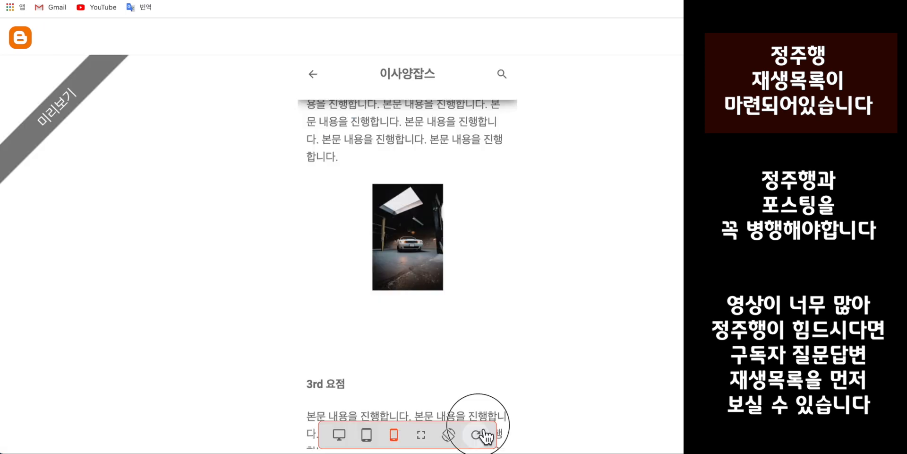
# Step: Compare how the large car photo fits the page in the smartphone, tablet and desktop previews
pyautogui.scroll(-10, 500, 250)
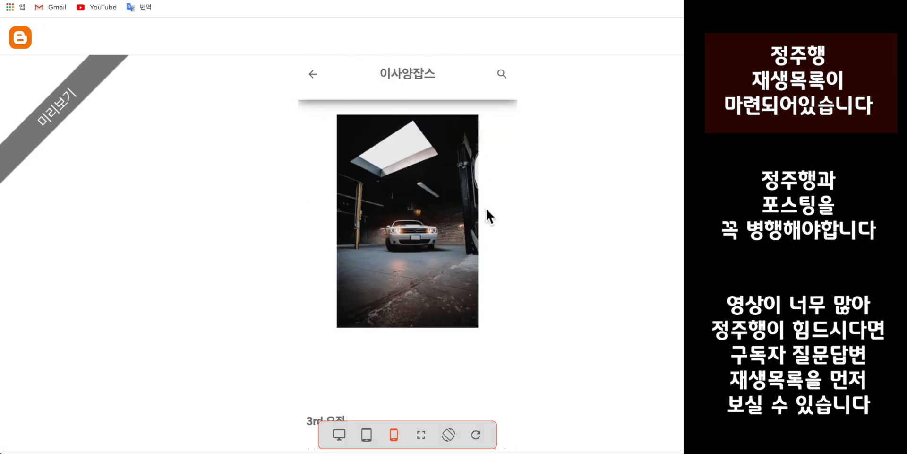
pyautogui.scroll(1, 487, 209)
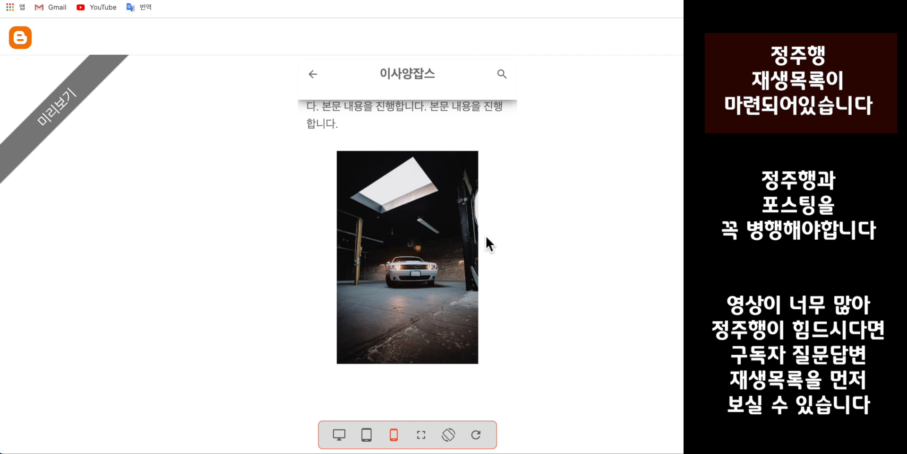
pyautogui.scroll(5, 486, 234)
pyautogui.scroll(-7, 486, 234)
pyautogui.scroll(2, 485, 234)
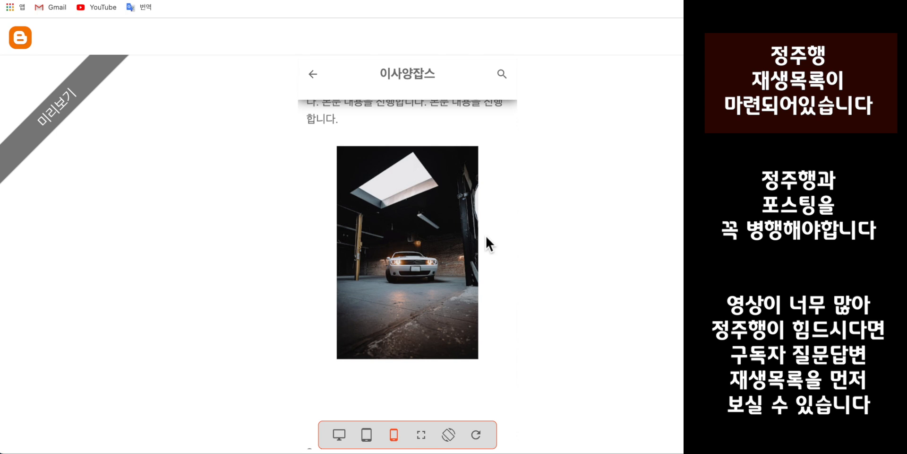
pyautogui.click(366, 434)
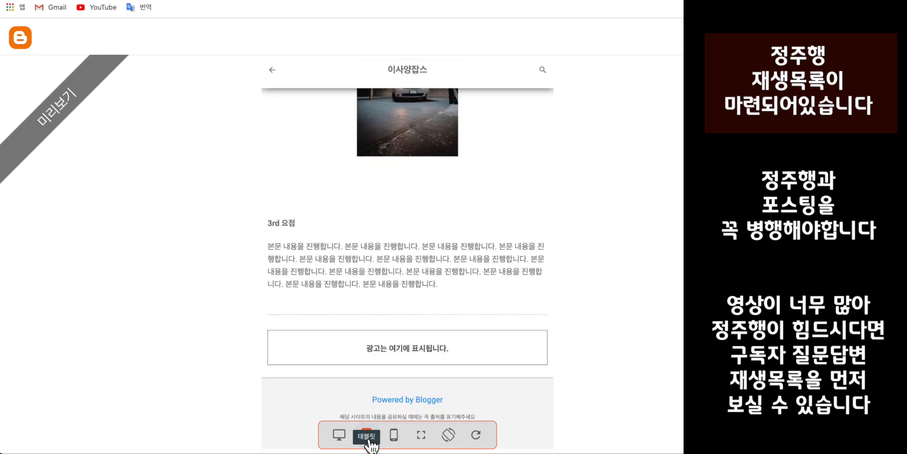
pyautogui.scroll(1, 426, 188)
pyautogui.scroll(1, 427, 188)
pyautogui.click(342, 434)
pyautogui.scroll(1, 434, 269)
pyautogui.click(394, 434)
pyautogui.scroll(-5, 435, 344)
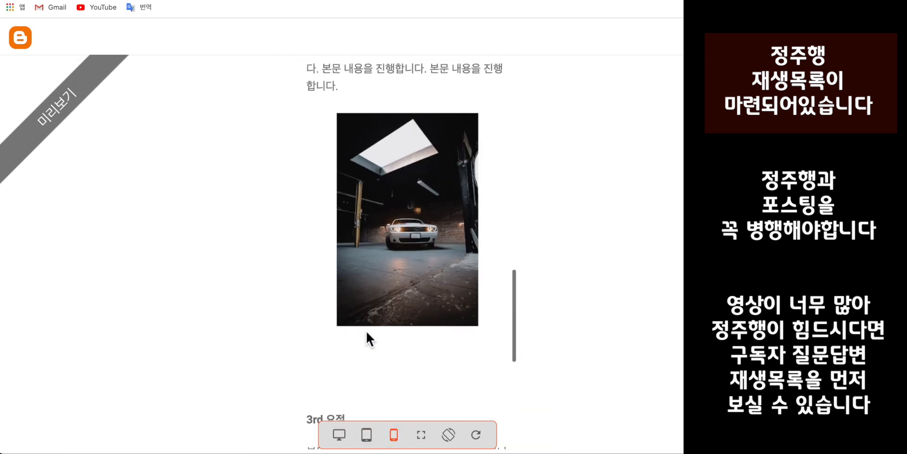
pyautogui.scroll(3, 375, 141)
pyautogui.scroll(1, 373, 135)
pyautogui.scroll(-4, 373, 135)
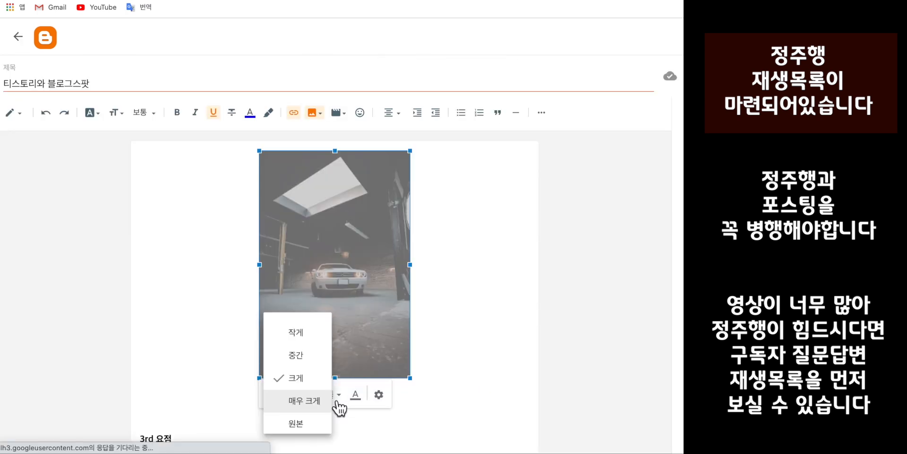
# Step: Set the car photo's size to 중간 and check it in the refreshed smartphone preview
pyautogui.click(340, 355)
pyautogui.click(478, 284)
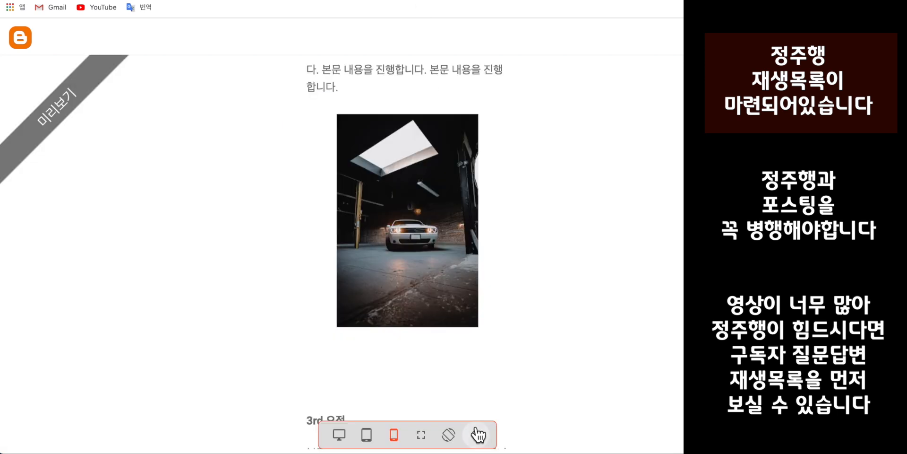
pyautogui.click(477, 434)
pyautogui.scroll(-3, 458, 163)
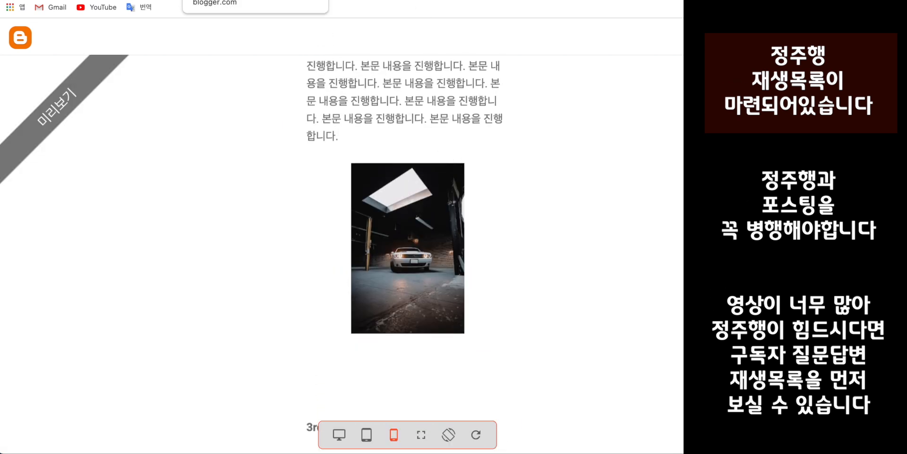
# Step: Enter an alternative text and the title text 자동차 for the car photo in the post editor, and update the image
pyautogui.click(236, 0)
pyautogui.scroll(2, 289, 365)
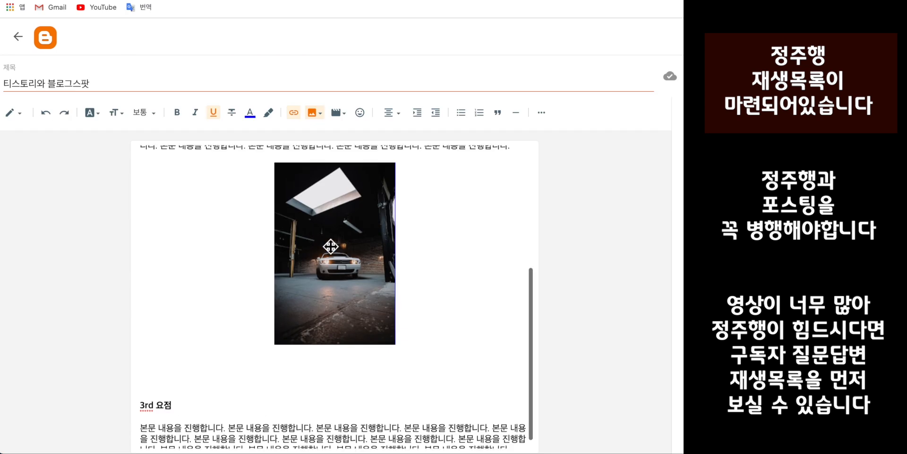
pyautogui.click(327, 262)
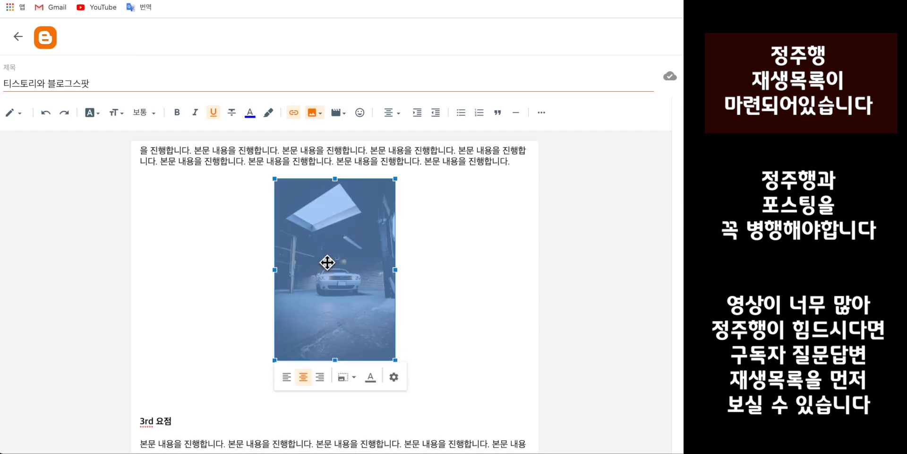
pyautogui.click(399, 379)
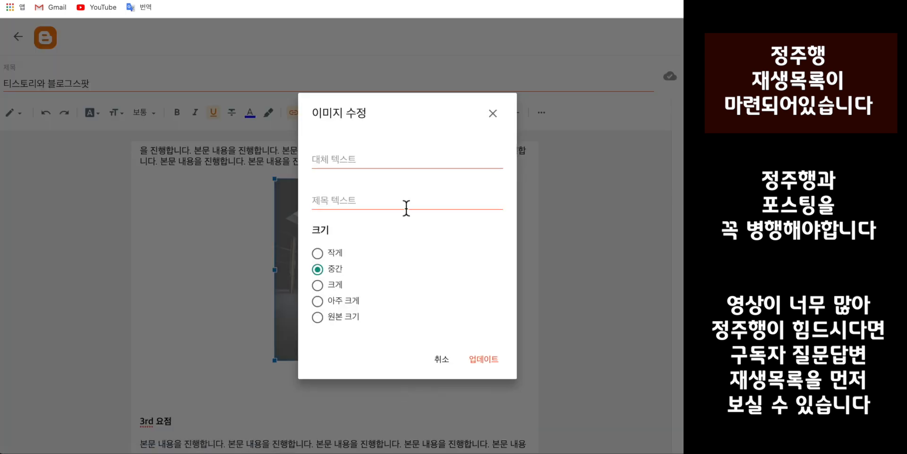
pyautogui.click(356, 162)
pyautogui.click(348, 207)
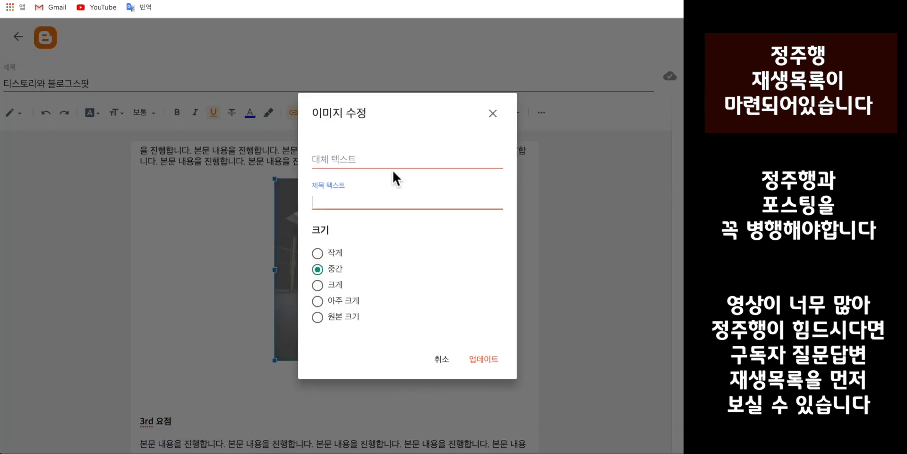
pyautogui.click(405, 162)
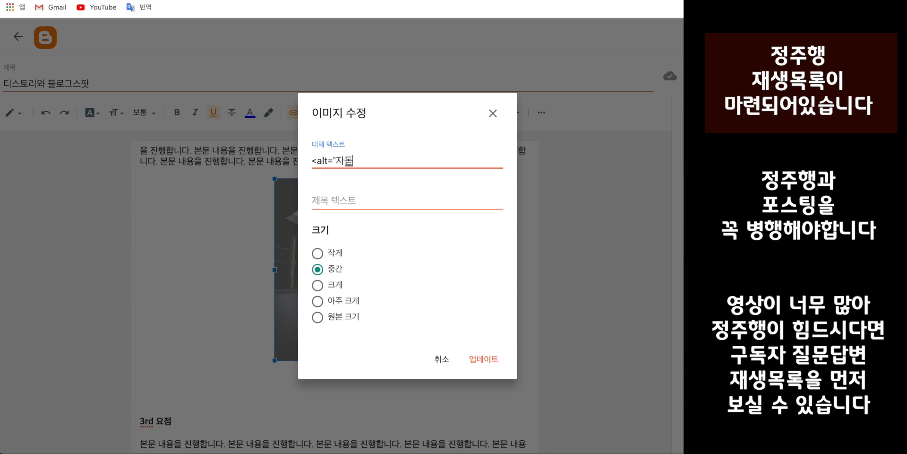
pyautogui.press('super+BackSpace')
pyautogui.write('재')
pyautogui.click(399, 199)
pyautogui.write('자도')
pyautogui.write('채')
pyautogui.click(484, 358)
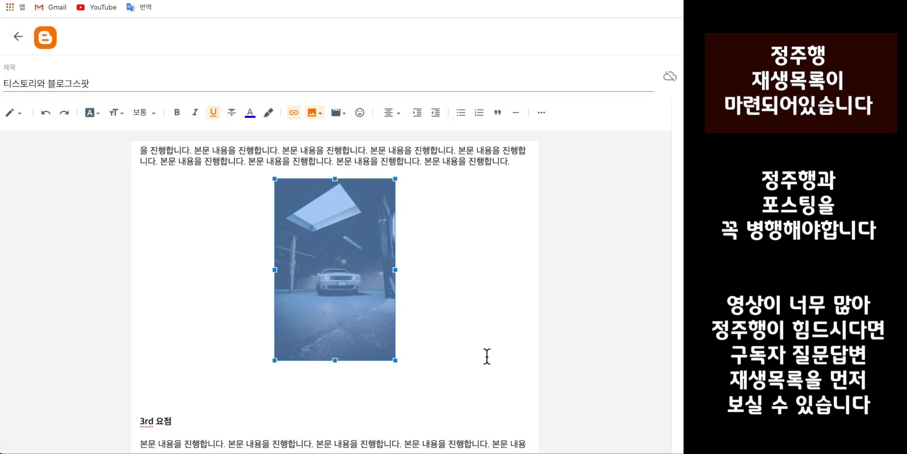
# Step: Set the car photo's alternative text to 흰색 머스탱 and its title text to 자동차, and update the image
pyautogui.click(349, 268)
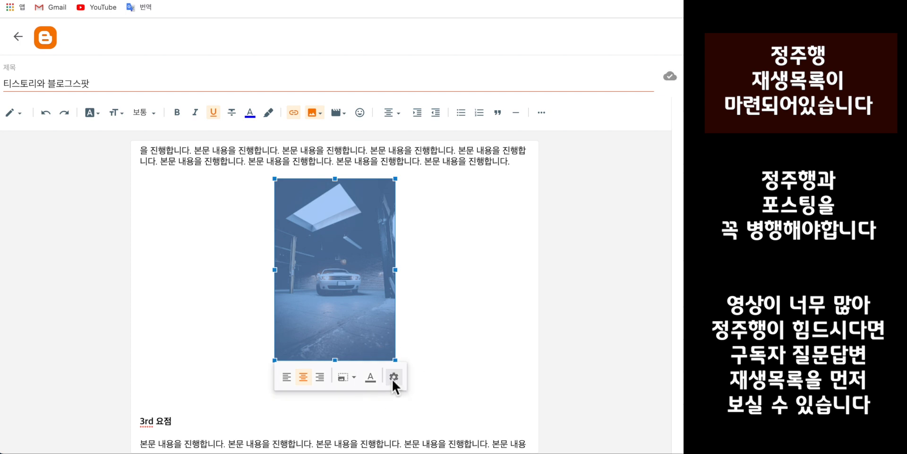
pyautogui.click(393, 376)
pyautogui.press('super+BackSpace')
pyautogui.write('흰새 머스탱')
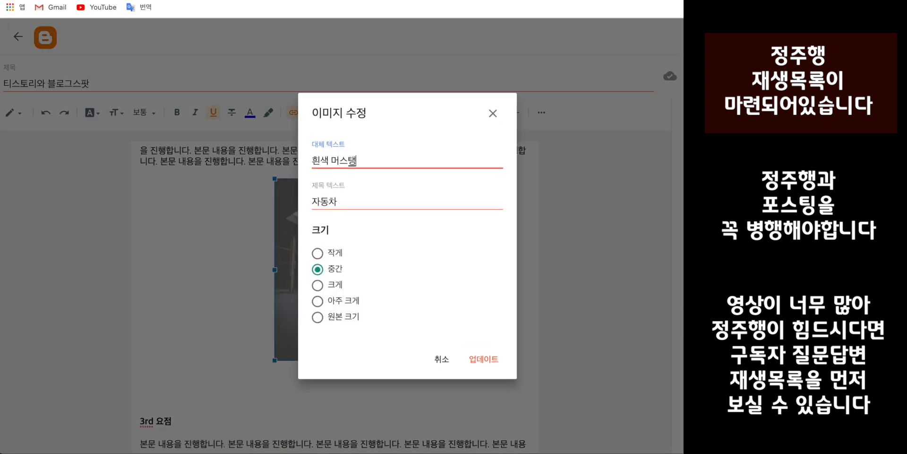
pyautogui.click(326, 204)
pyautogui.press('super+BackSpace')
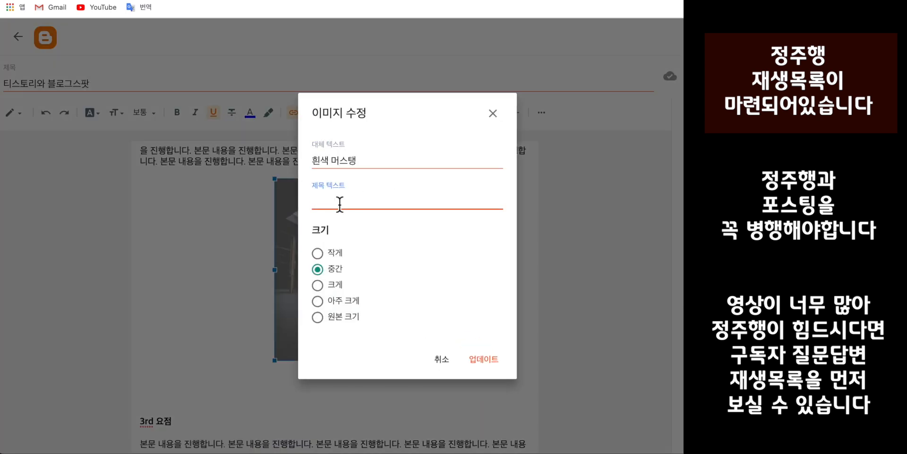
pyautogui.write('재')
pyautogui.press('BackSpace')
pyautogui.write('자동채')
pyautogui.press('BackSpace')
pyautogui.write('차')
pyautogui.click(486, 360)
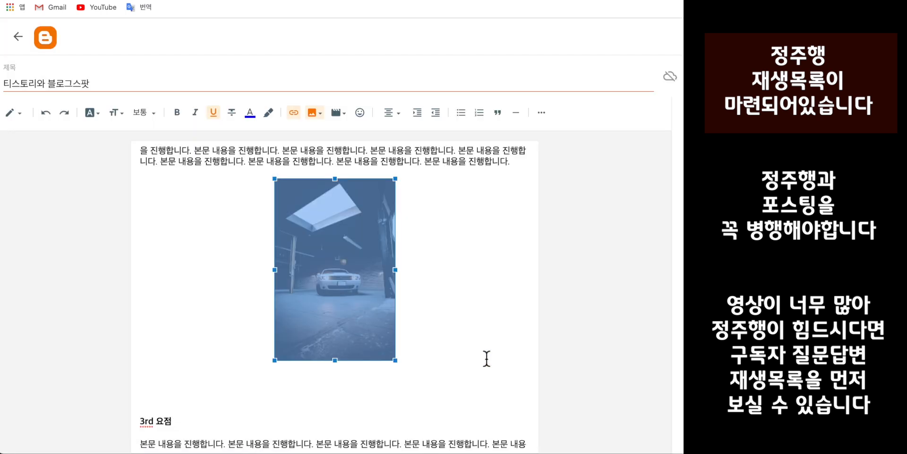
# Step: Look up the car photo's alt and title attributes in the post's HTML source
pyautogui.click(12, 113)
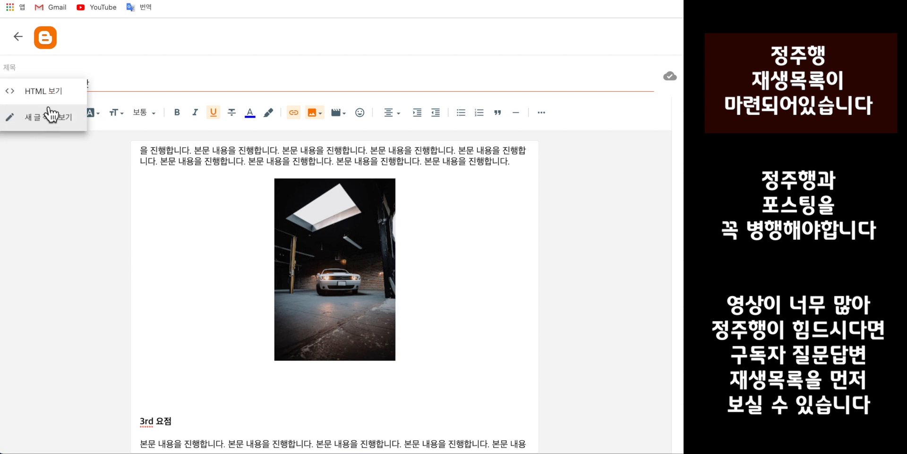
pyautogui.click(56, 100)
pyautogui.press('super+f')
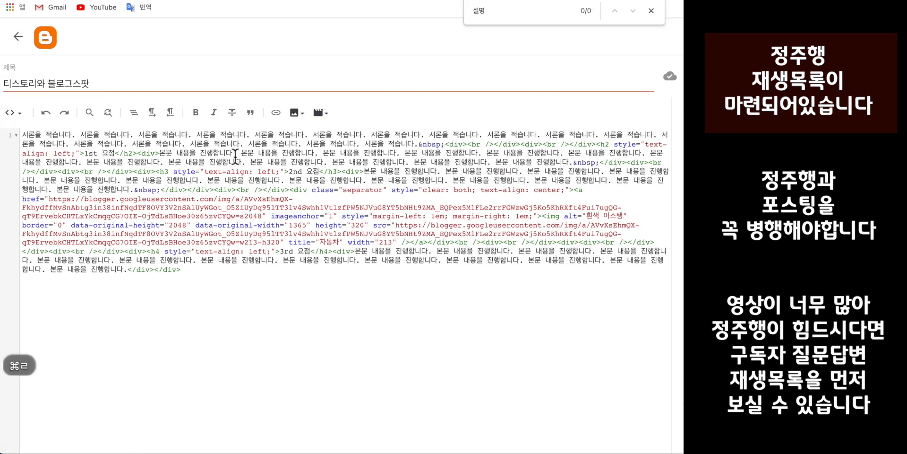
pyautogui.press('Return')
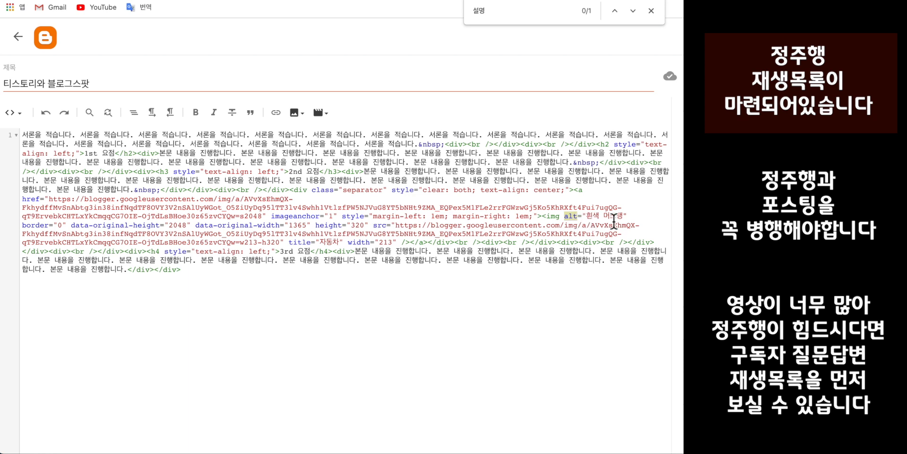
pyautogui.moveTo(289, 242); pyautogui.dragTo(334, 246)
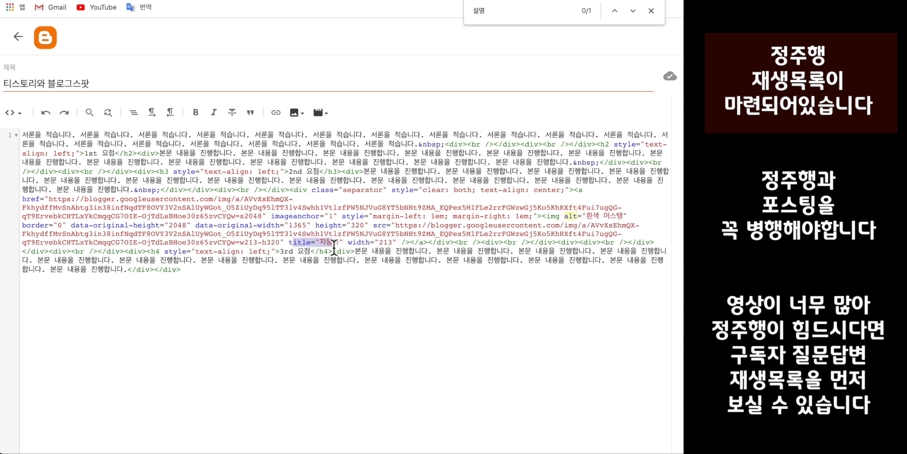
# Step: Return to the visual post editor, change the car photo's alternative text to 흰색-머스탱, and update the image
pyautogui.click(13, 112)
pyautogui.click(29, 144)
pyautogui.scroll(-3, 348, 236)
pyautogui.click(388, 267)
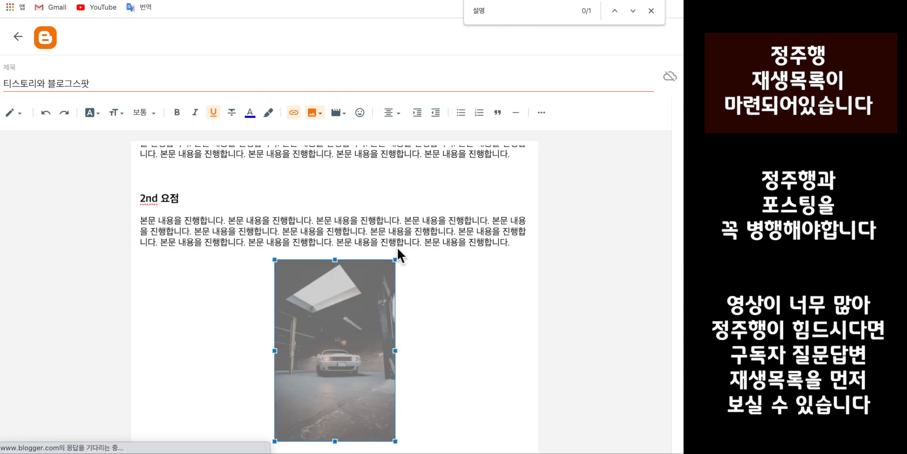
pyautogui.click(397, 249)
pyautogui.click(333, 163)
pyautogui.press('BackSpace')
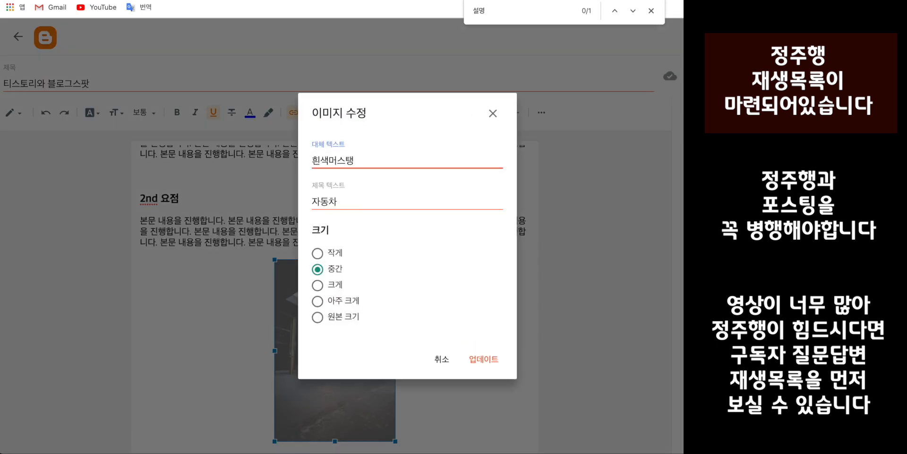
pyautogui.write('-')
pyautogui.click(336, 163)
pyautogui.click(487, 362)
# Step: Add the burger photo below the car photo and remove the blank line between them so they sit side by side
pyautogui.scroll(-3, 480, 338)
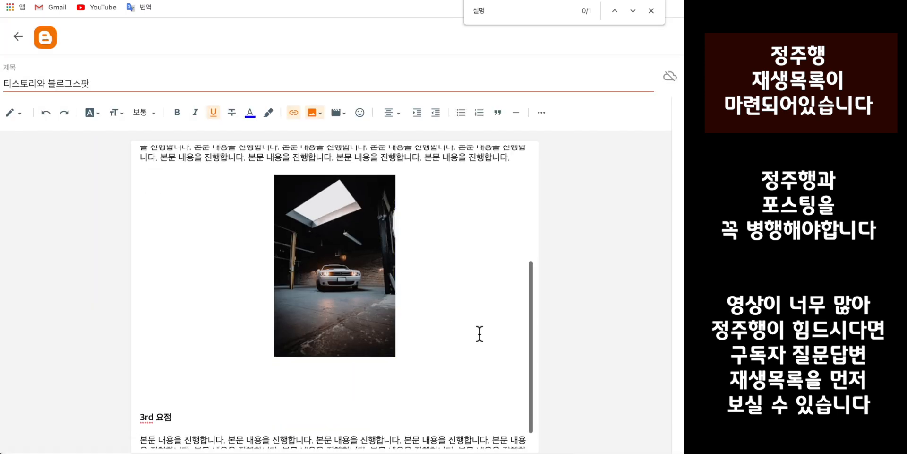
pyautogui.click(376, 375)
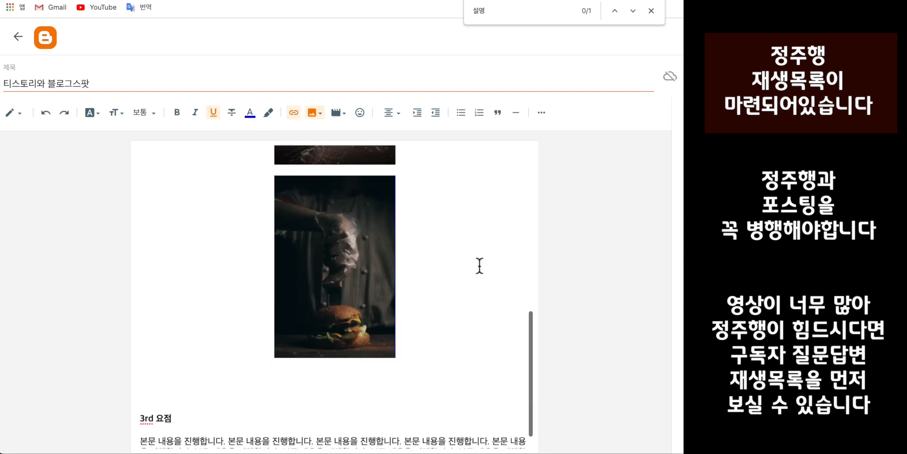
pyautogui.scroll(2, 480, 266)
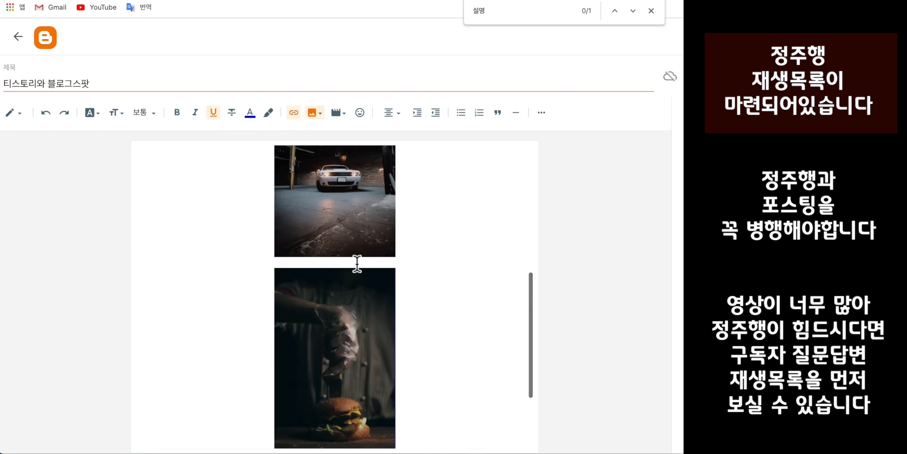
pyautogui.click(363, 267)
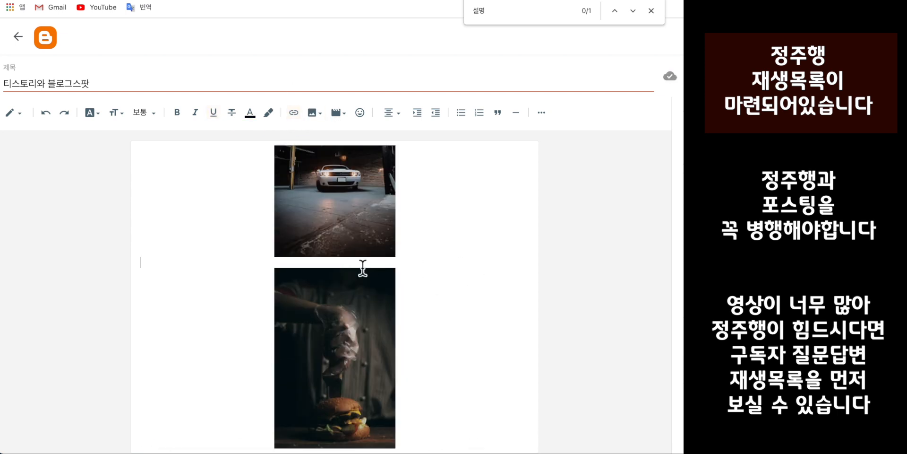
pyautogui.press('Down')
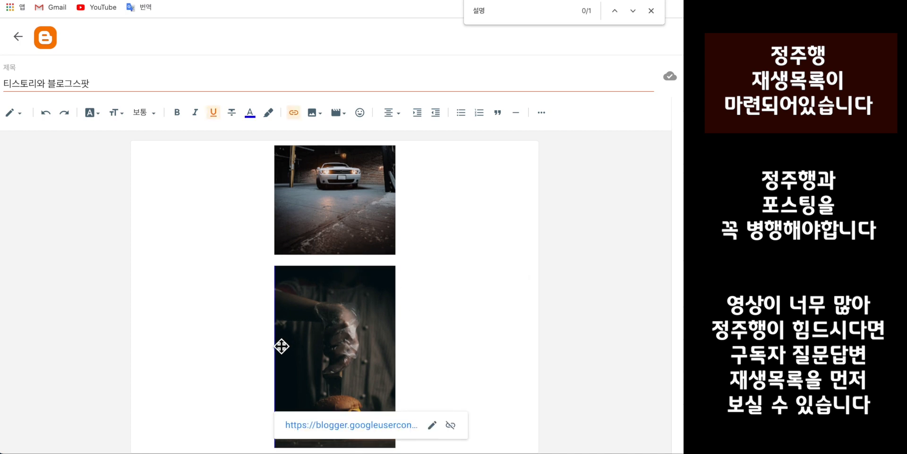
pyautogui.press('BackSpace')
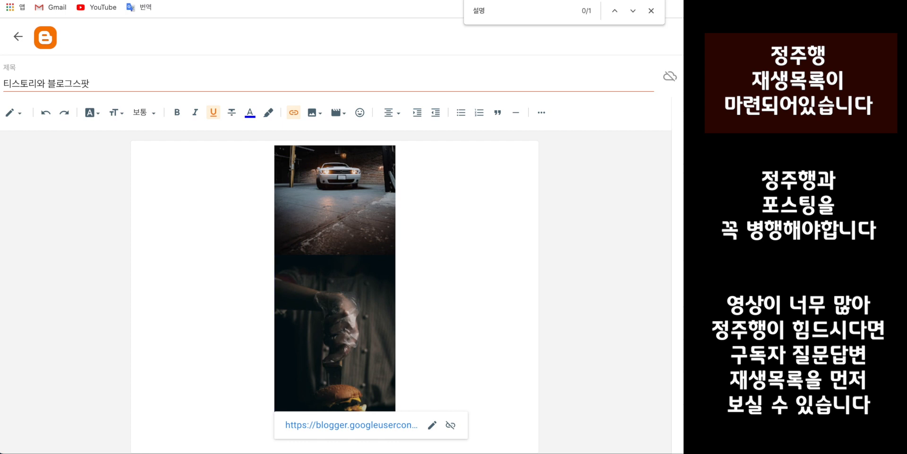
pyautogui.press('BackSpace')
pyautogui.click(458, 376)
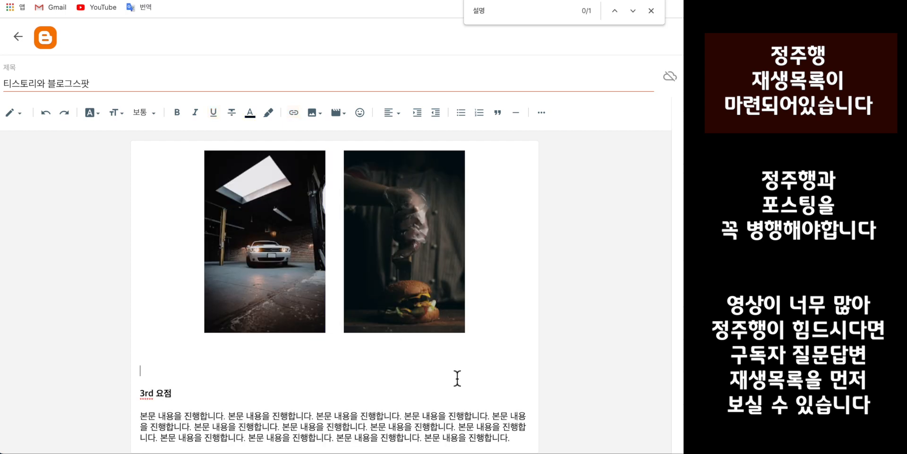
# Step: Swap the two photos so that the burger photo comes before the car photo
pyautogui.scroll(1, 371, 257)
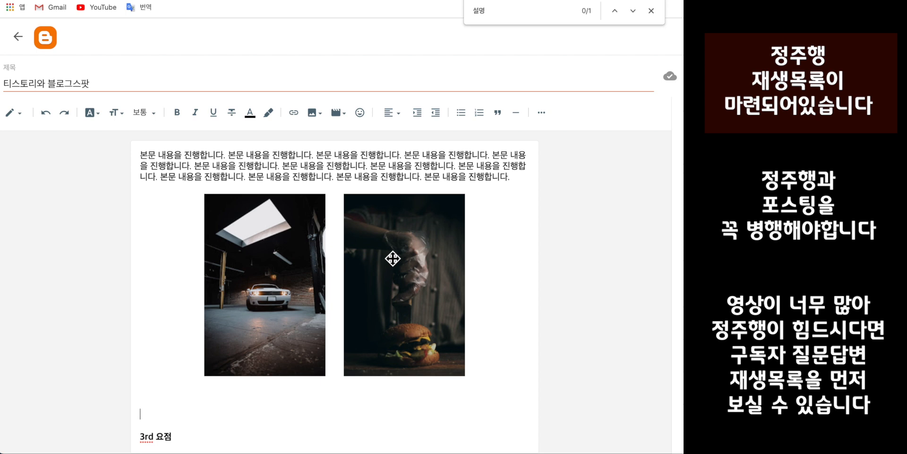
pyautogui.moveTo(407, 261); pyautogui.dragTo(407, 261)
pyautogui.moveTo(433, 270); pyautogui.dragTo(330, 287)
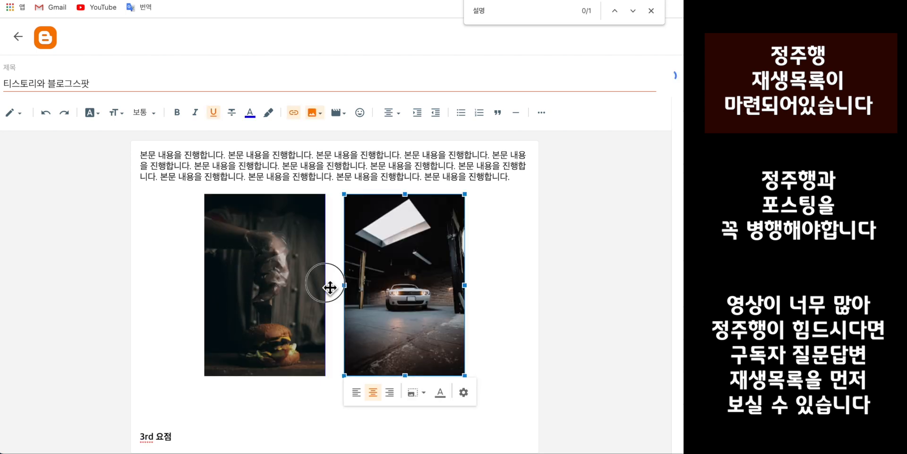
pyautogui.click(526, 271)
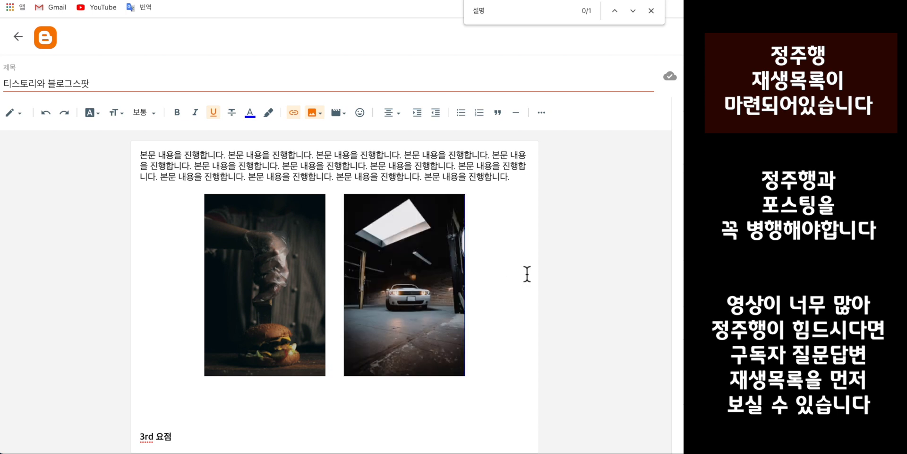
# Step: Set the burger photo's alternative text to 수제-햄버거 and update the image
pyautogui.click(303, 281)
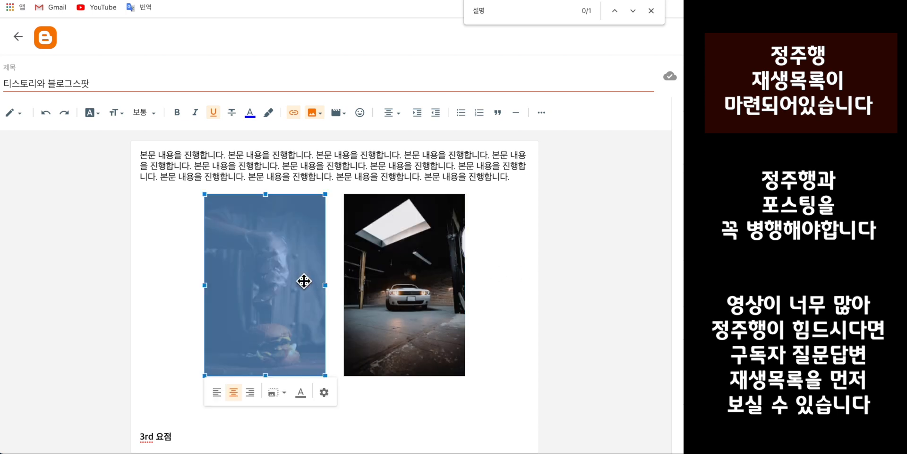
pyautogui.click(325, 392)
pyautogui.click(371, 162)
pyautogui.write('tnwp')
pyautogui.press('BackSpace')
pyautogui.press('BackSpace')
pyautogui.press('BackSpace')
pyautogui.press('BackSpace')
pyautogui.write('수제 햄버거')
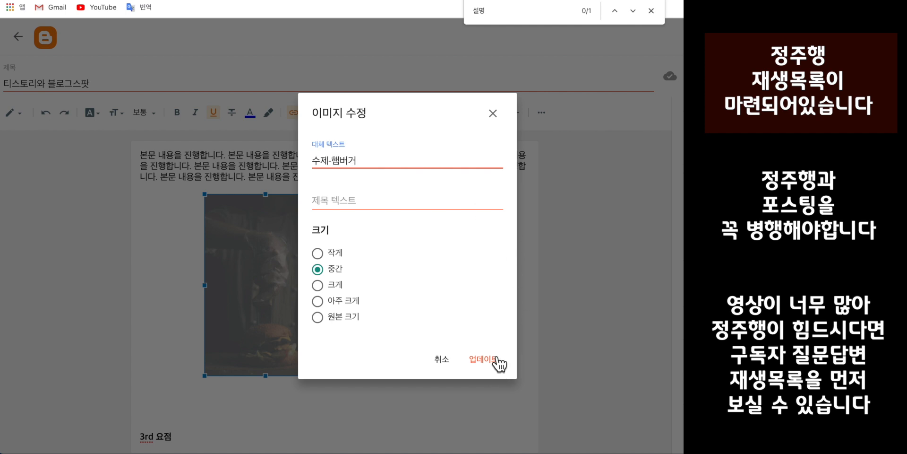
pyautogui.click(497, 360)
# Step: Refresh the post preview, check the two photos in the smartphone, tablet and desktop layouts, and return to the editor
pyautogui.click(651, 10)
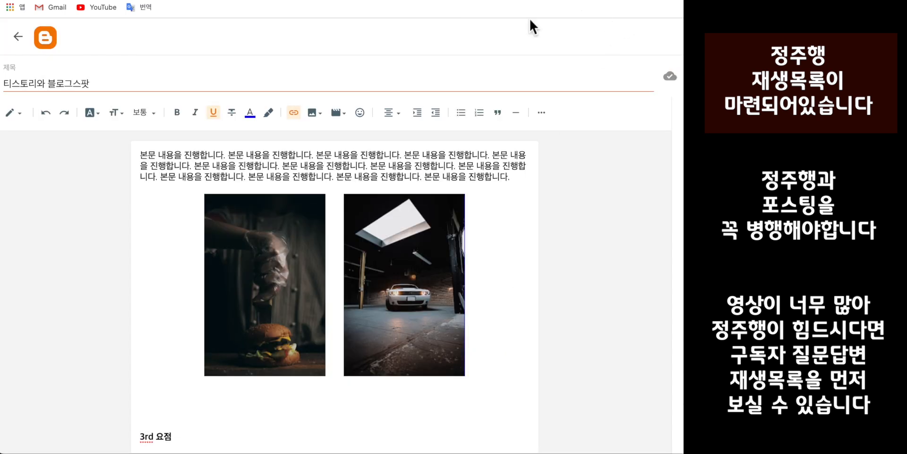
pyautogui.click(577, 2)
pyautogui.click(485, 434)
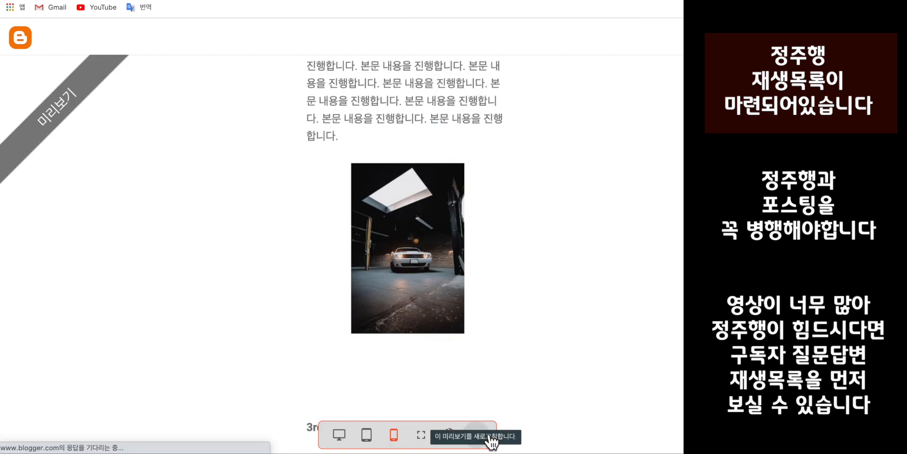
pyautogui.scroll(-3, 486, 358)
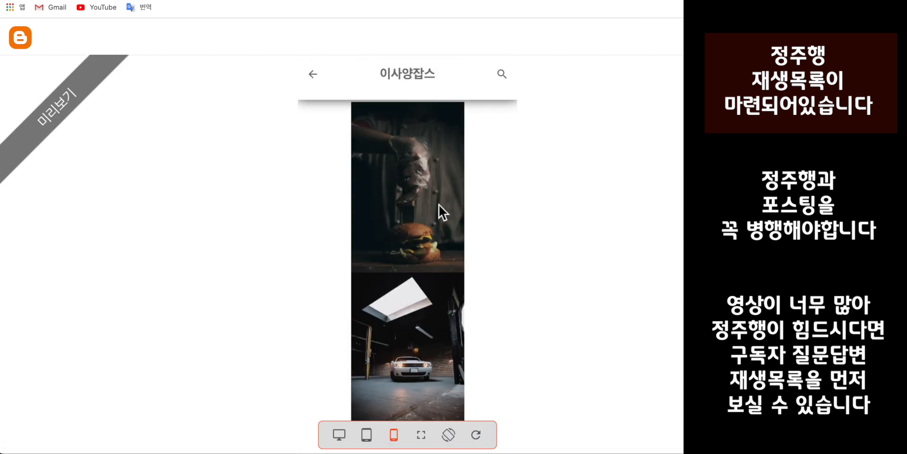
pyautogui.scroll(-2, 414, 214)
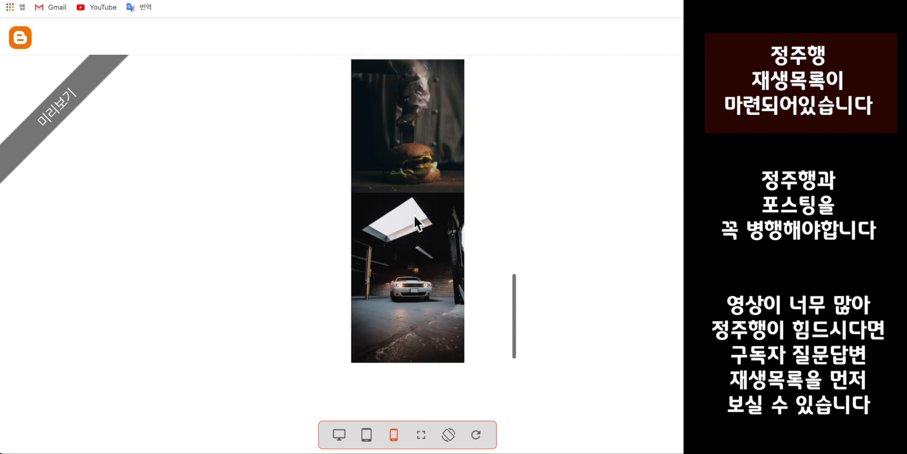
pyautogui.click(366, 434)
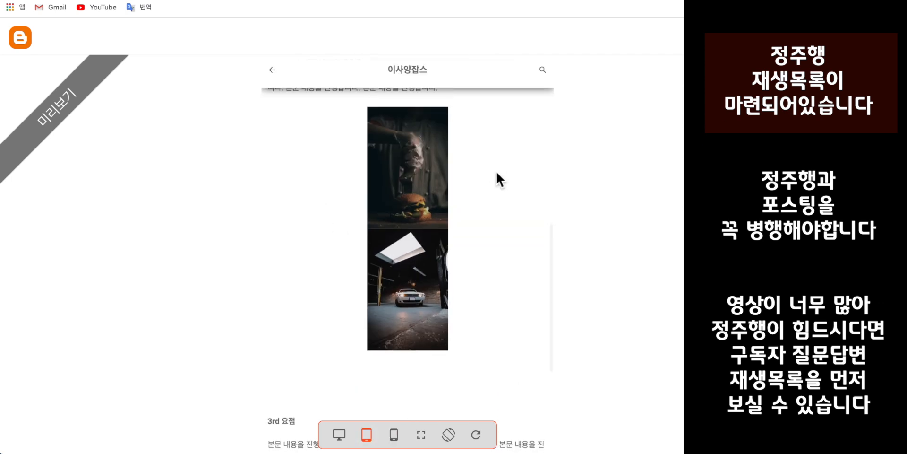
pyautogui.click(393, 433)
pyautogui.scroll(-8, 387, 301)
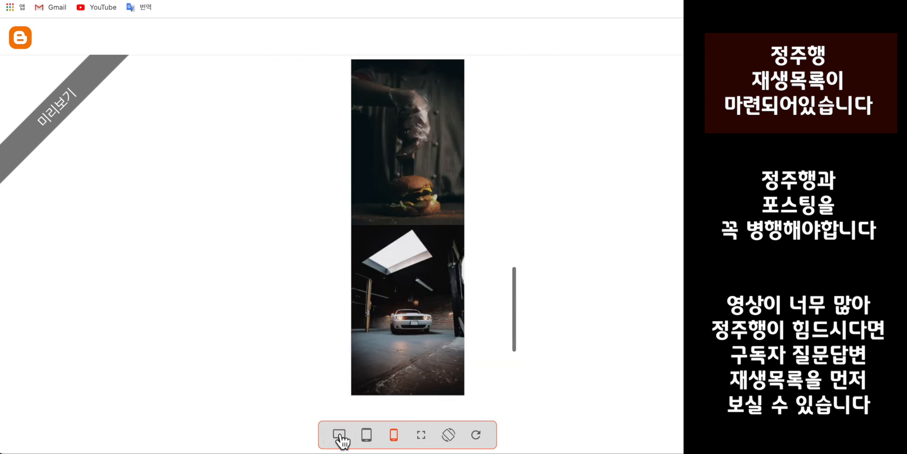
pyautogui.click(338, 434)
pyautogui.press('super+w')
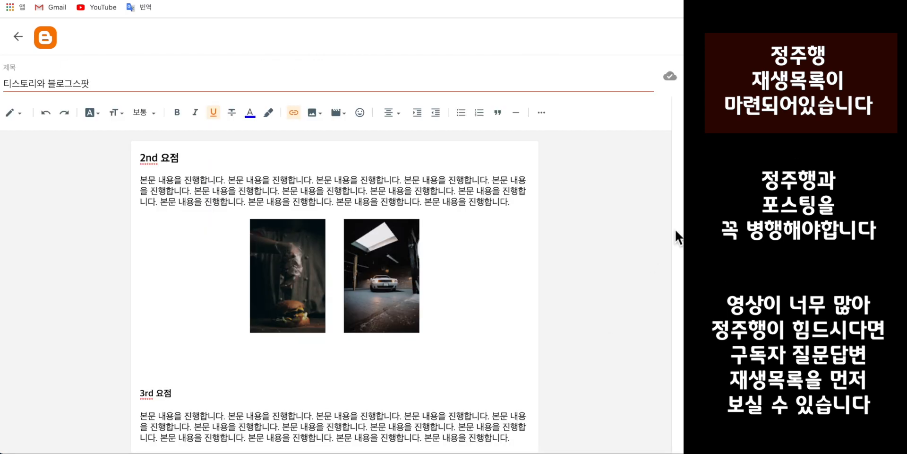